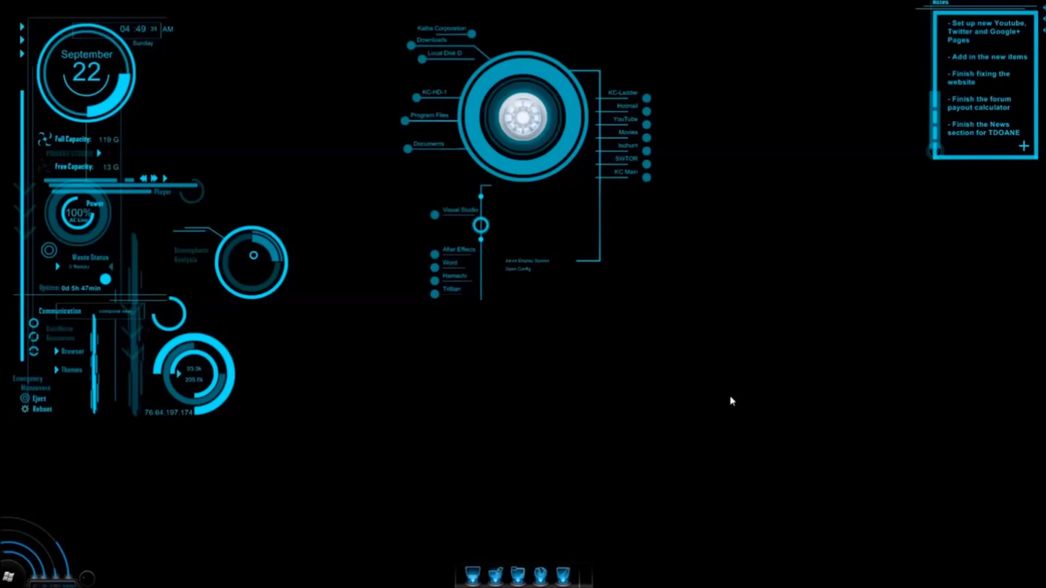
- Go to tdoane.com in Firefox, then its Downloads page and the Dev-Host mirror
left_click(540, 567)
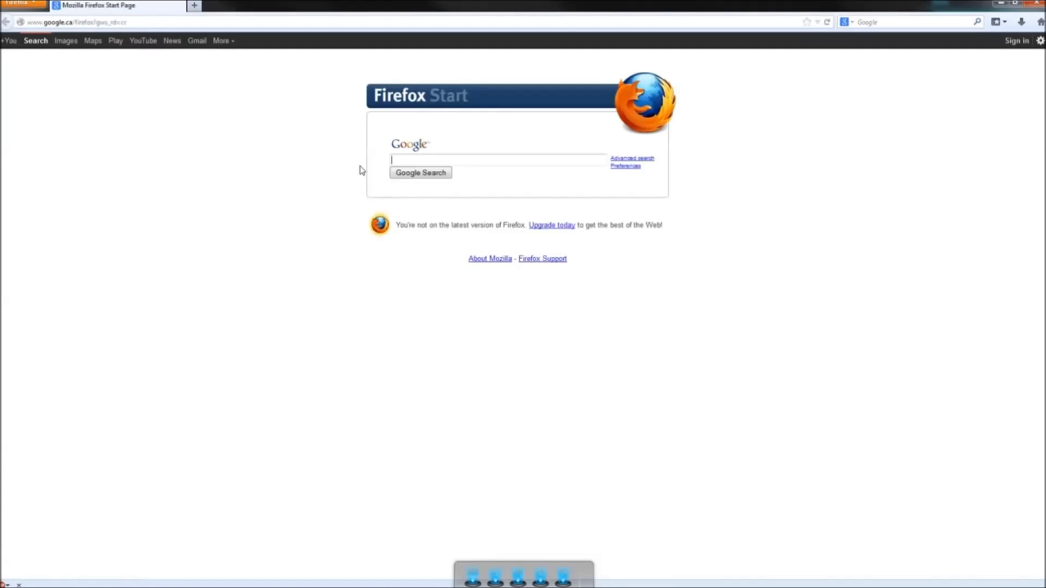
left_click(328, 22)
type("tdoane.com")
key("Return")
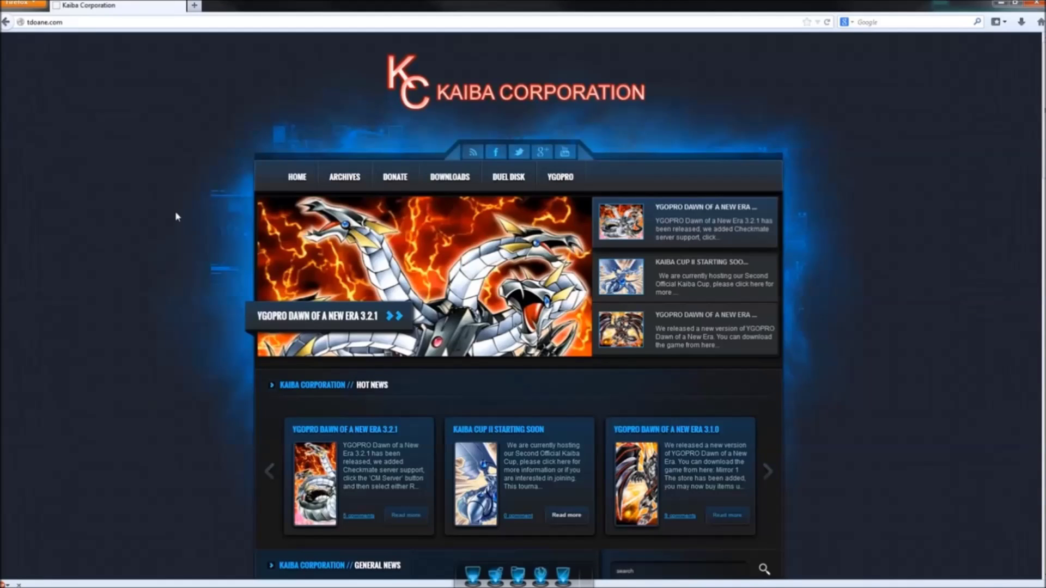
left_click(446, 182)
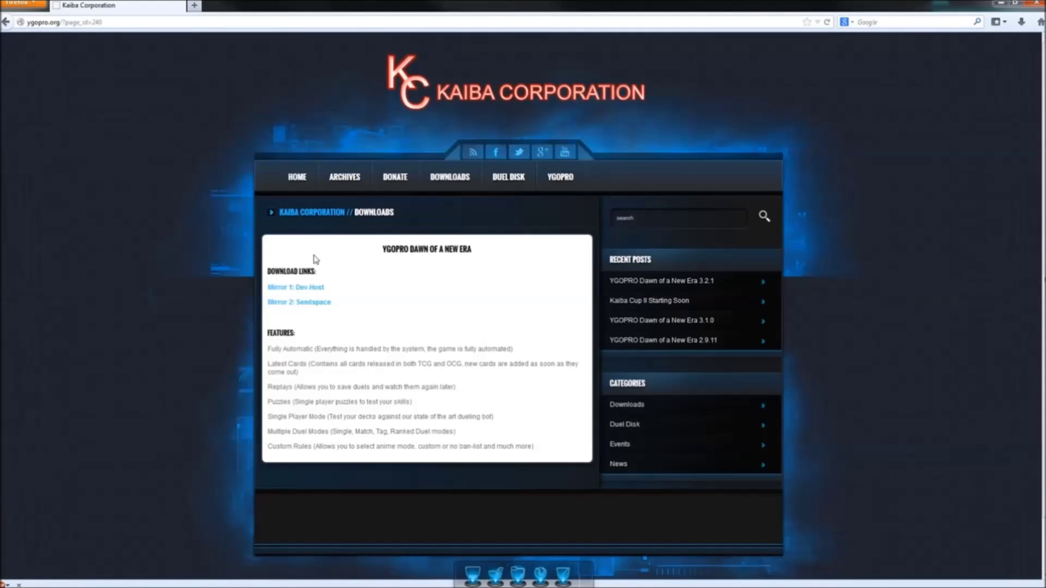
left_click(320, 288)
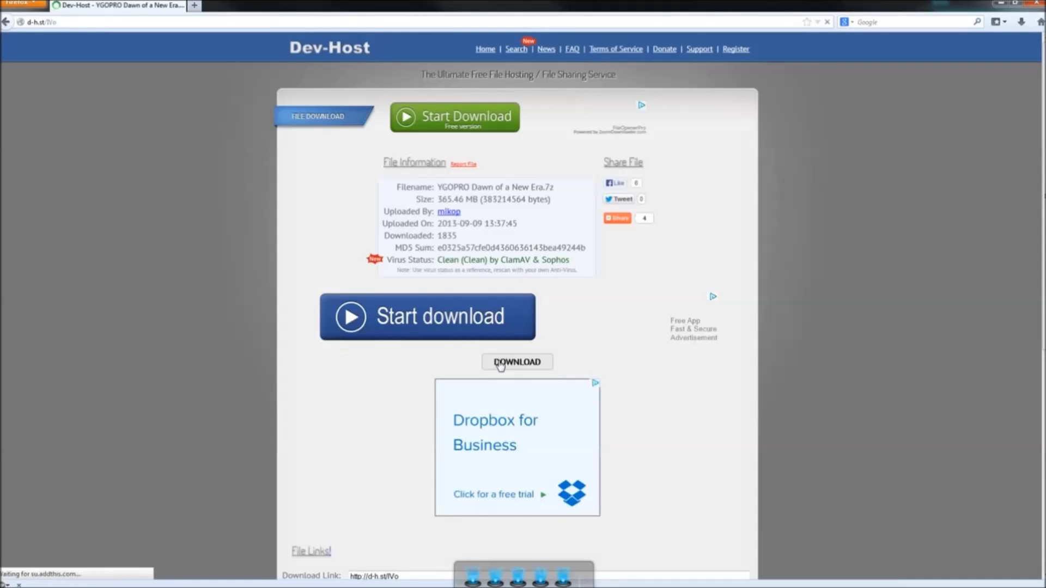
- Download 'YGOPRO Dawn of a New Era.7z' from Dev-Host, saving it to Downloads
left_click(517, 364)
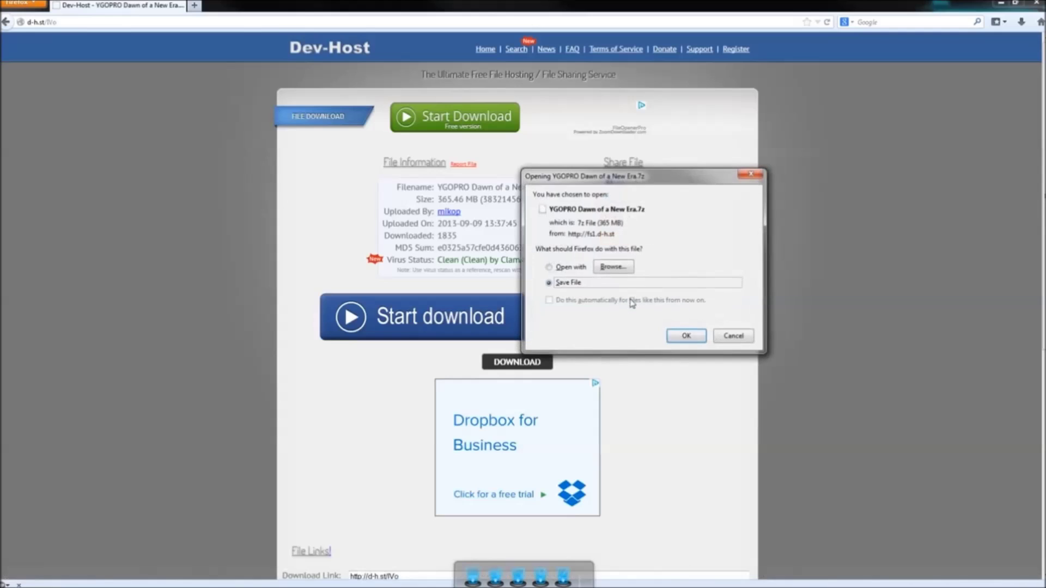
left_click(686, 336)
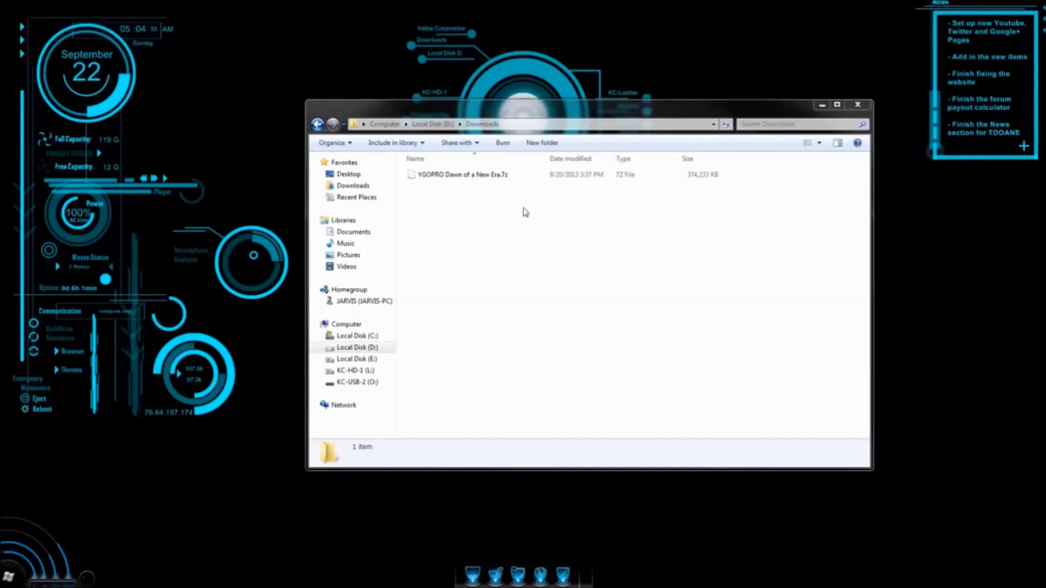
- Extract the .7z archive into Downloads with 7-Zip's Extract Here
left_click(499, 179)
right_click(499, 180)
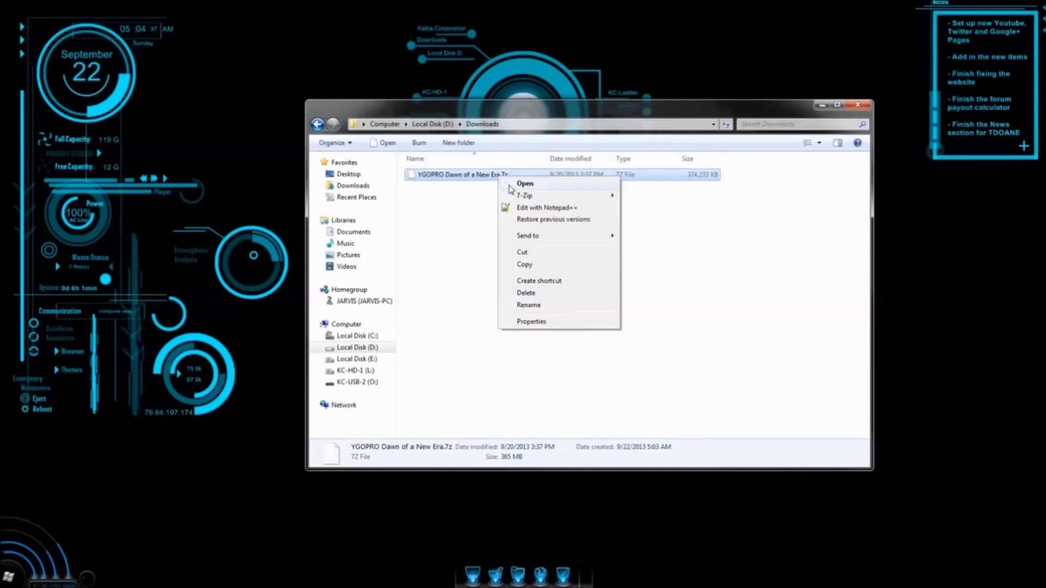
mouse_move(524, 197)
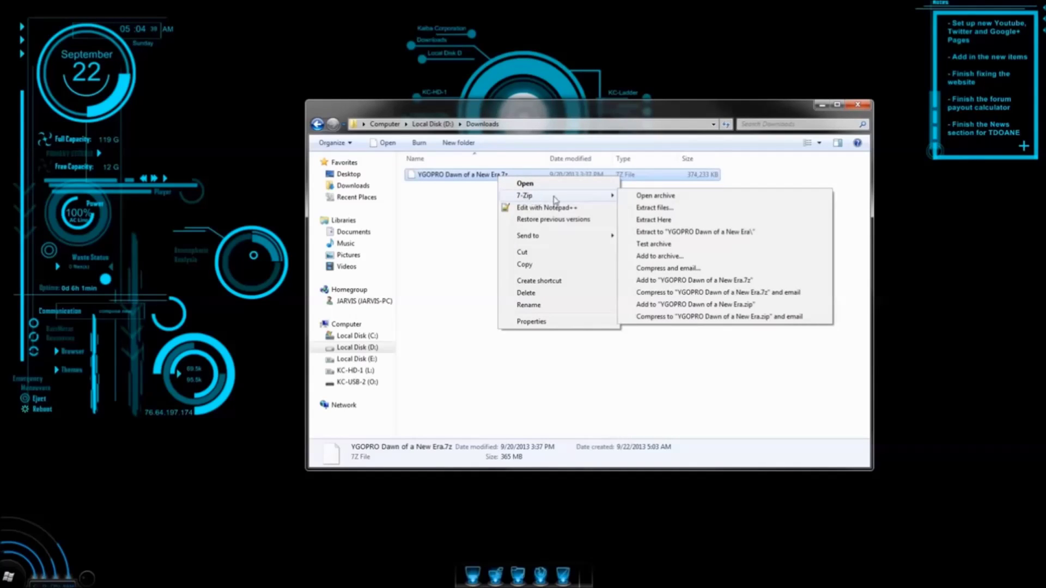
left_click(685, 222)
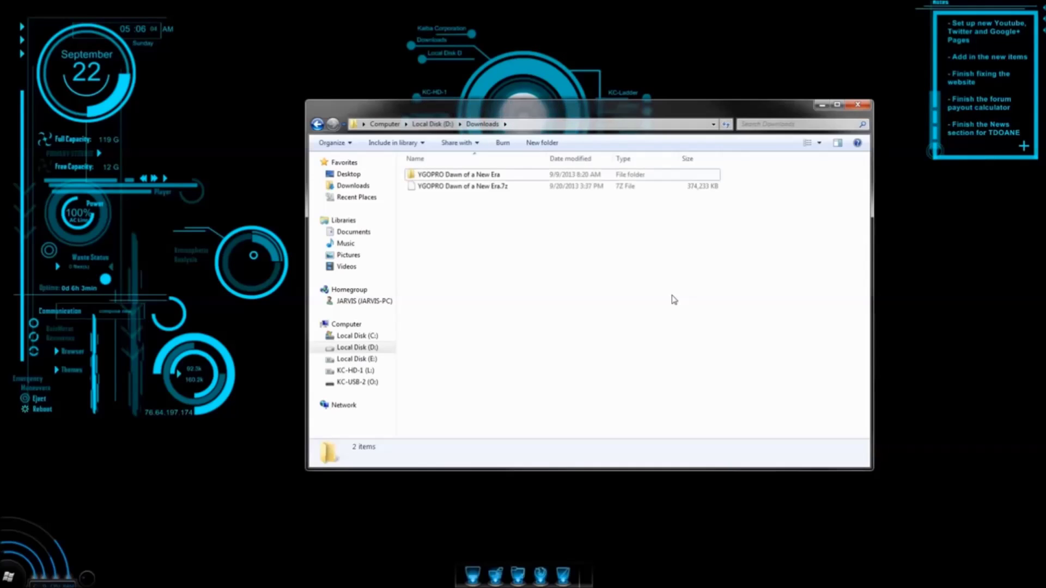
- Open the extracted 'YGOPRO Dawn of a New Era' folder and widen the Name column
left_click(511, 178)
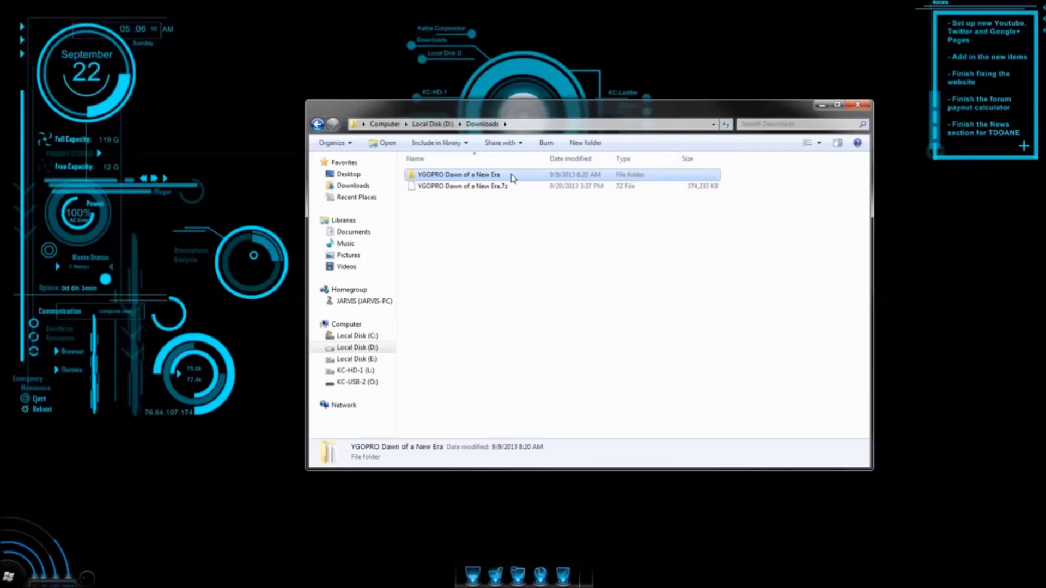
double_click(511, 175)
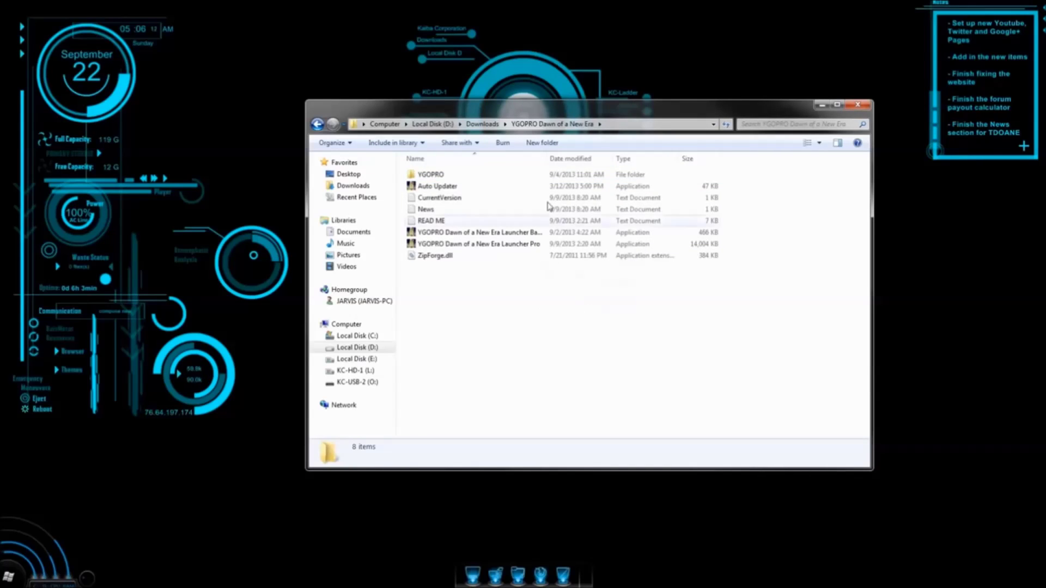
left_click_drag(546, 158, 567, 158)
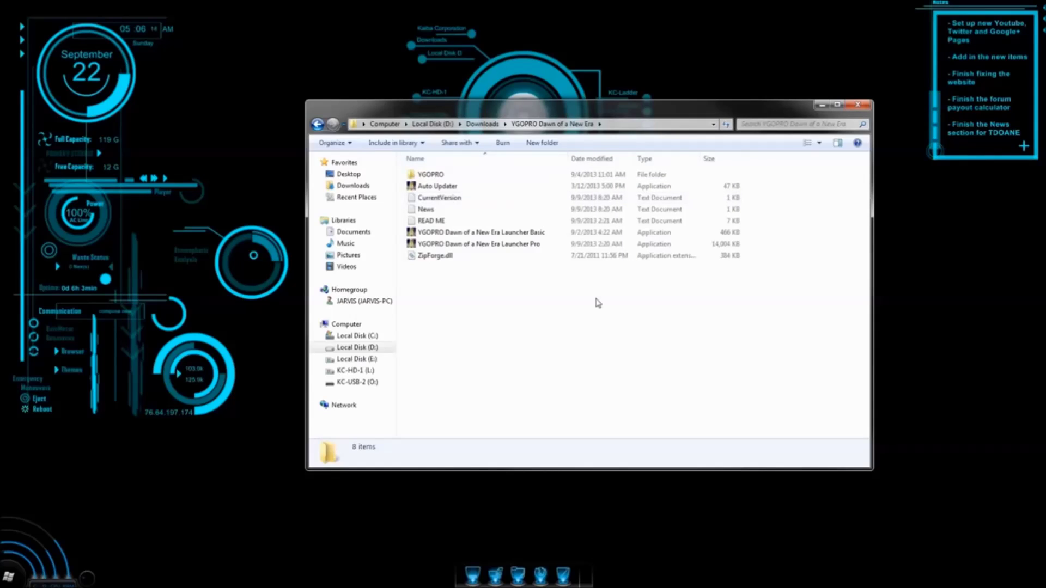
- Start Launcher Pro and register a new account with username, password and referral name
double_click(531, 245)
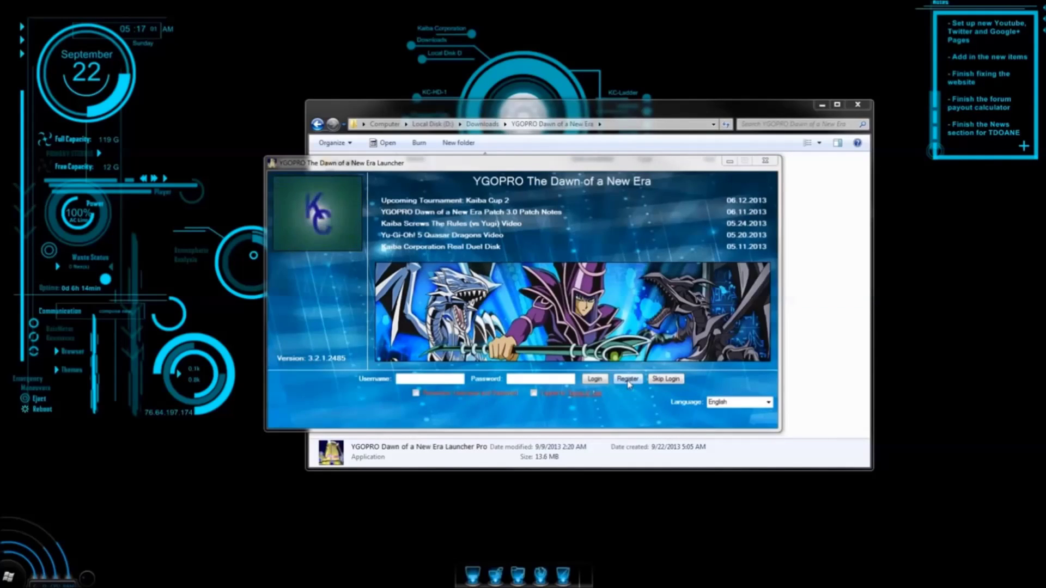
left_click(628, 381)
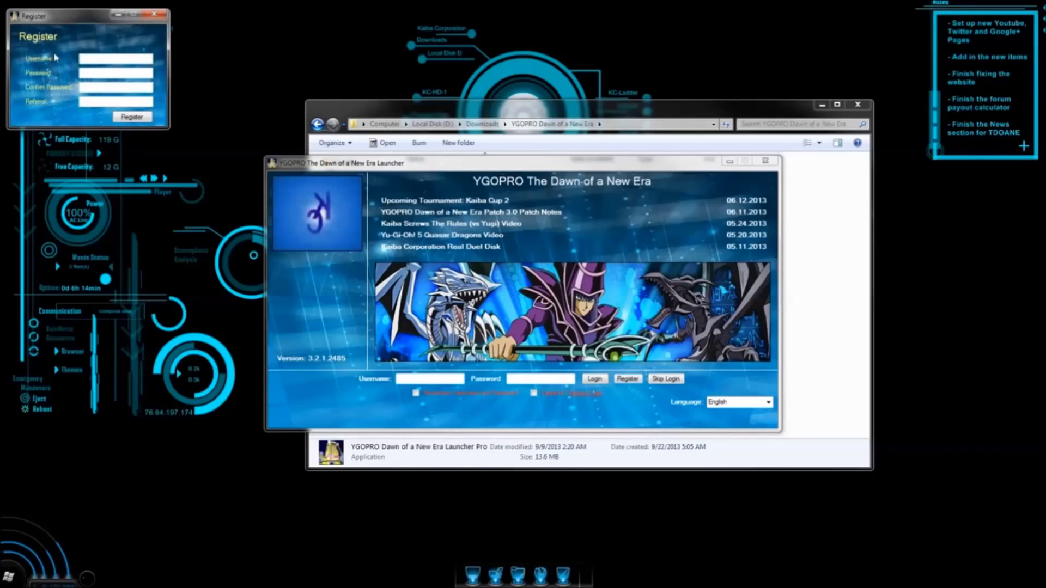
type("Runa")
key("Tab")
type("•••••••••")
left_click(96, 102)
type("Ru")
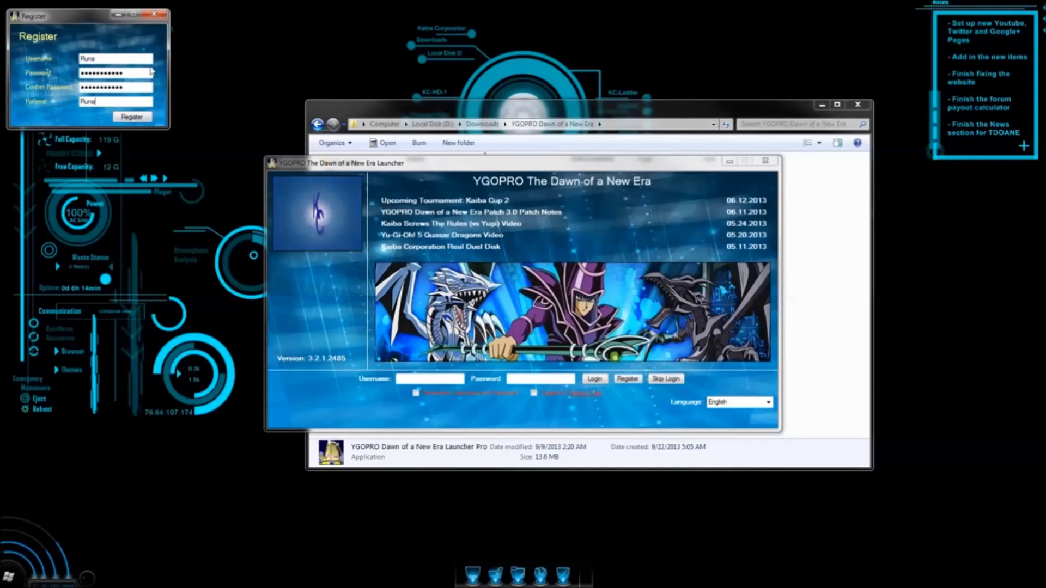
left_click(156, 16)
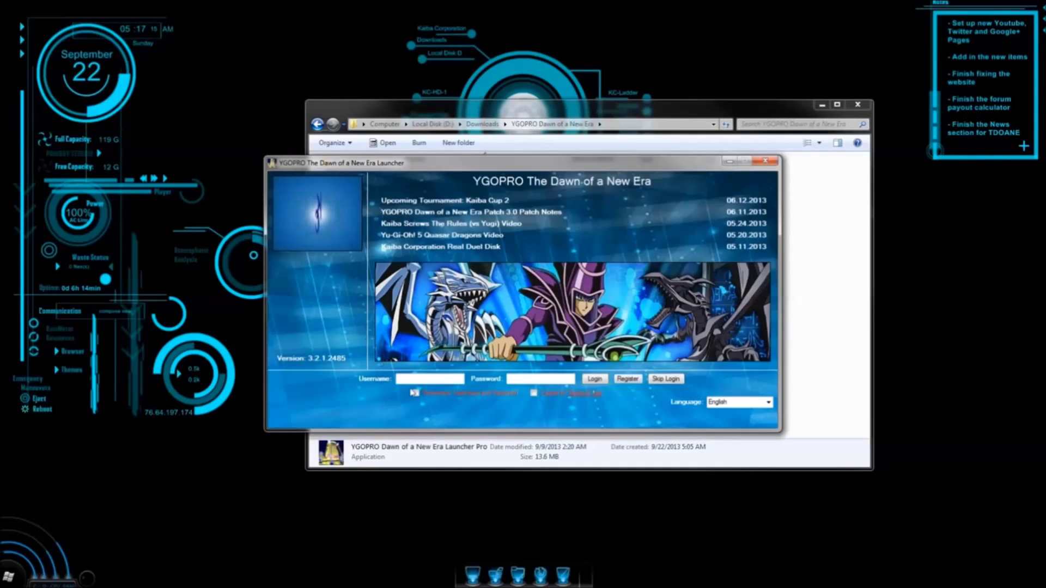
- Log in with the new account's credentials, ticking both checkboxes below the fields
left_click(414, 379)
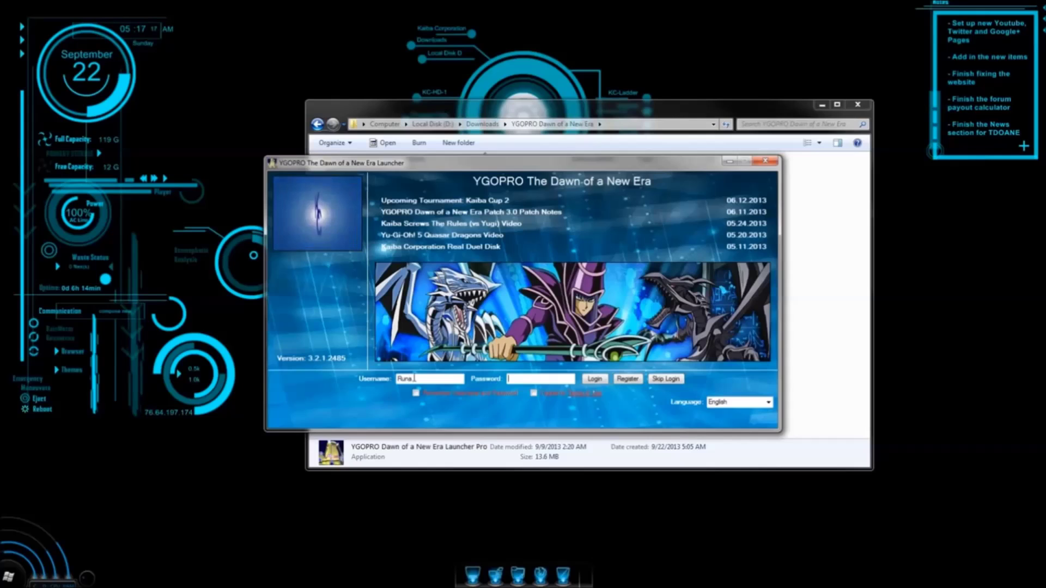
key("Tab")
type("*********")
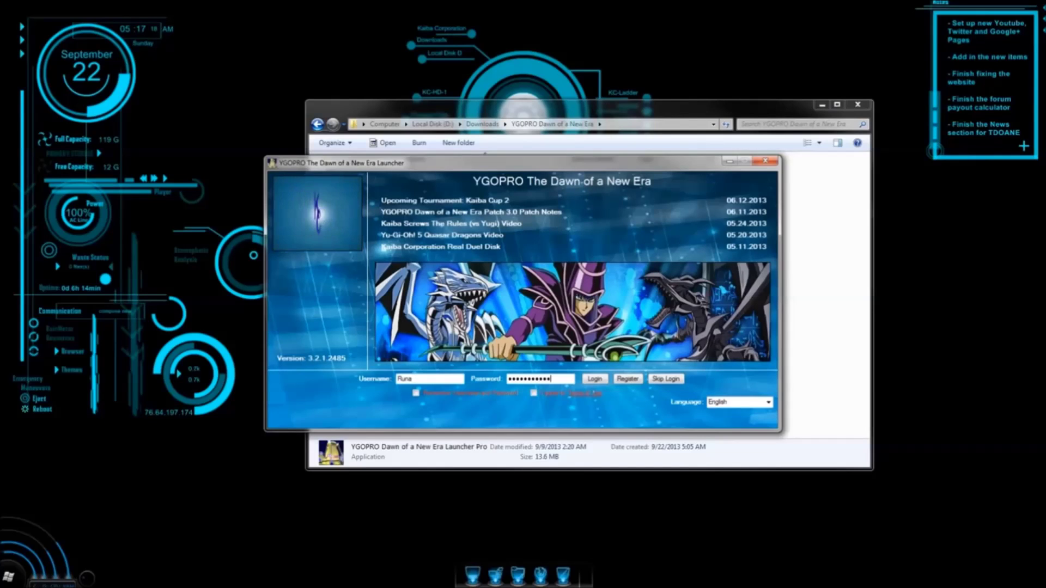
left_click(535, 394)
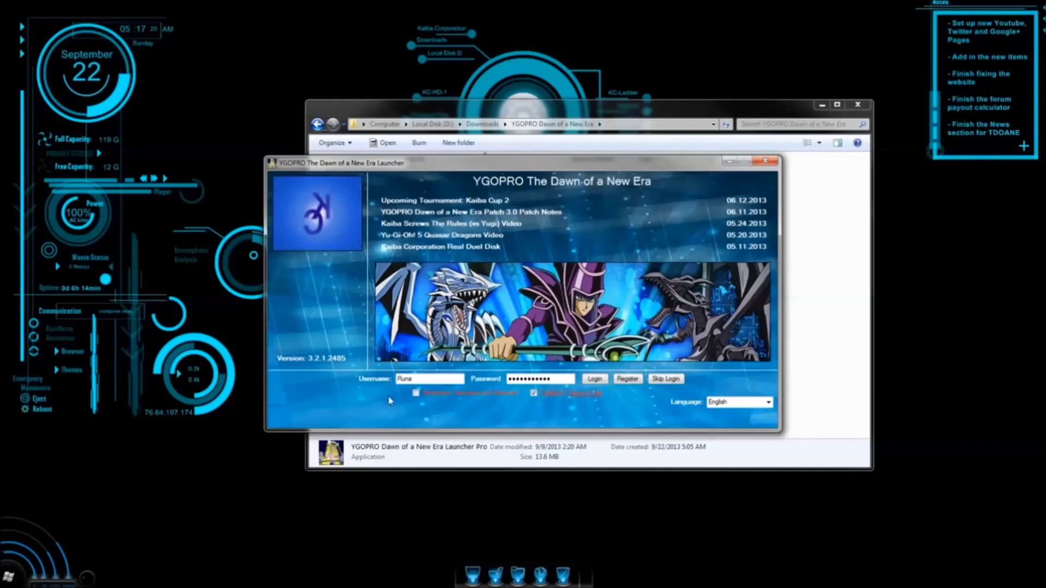
left_click(416, 393)
left_click(610, 378)
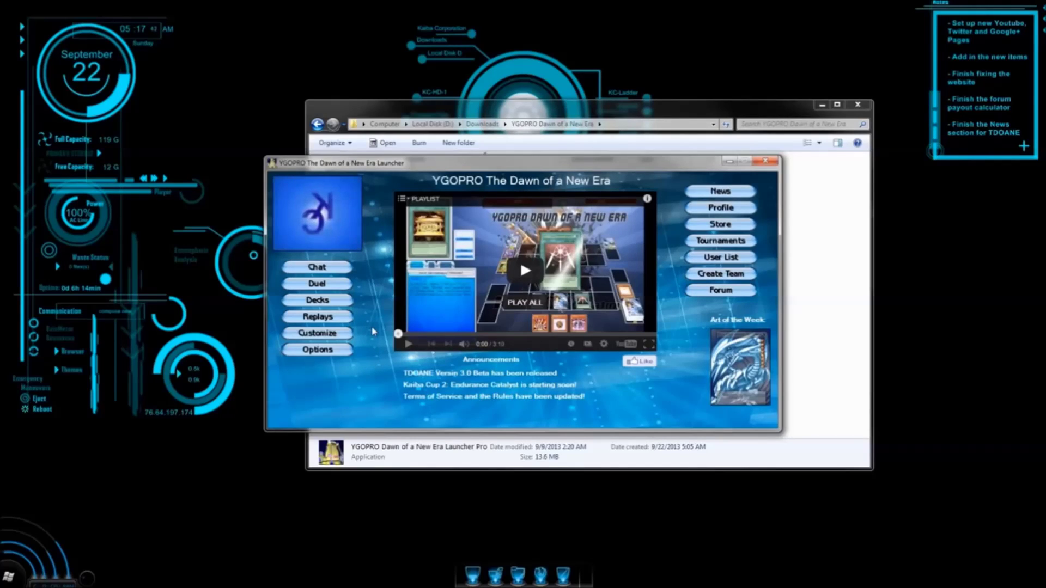
- Open Deck Edit and add Blue-Eyes White Dragon and Dark Magician copies to the Main Deck
left_click(855, 103)
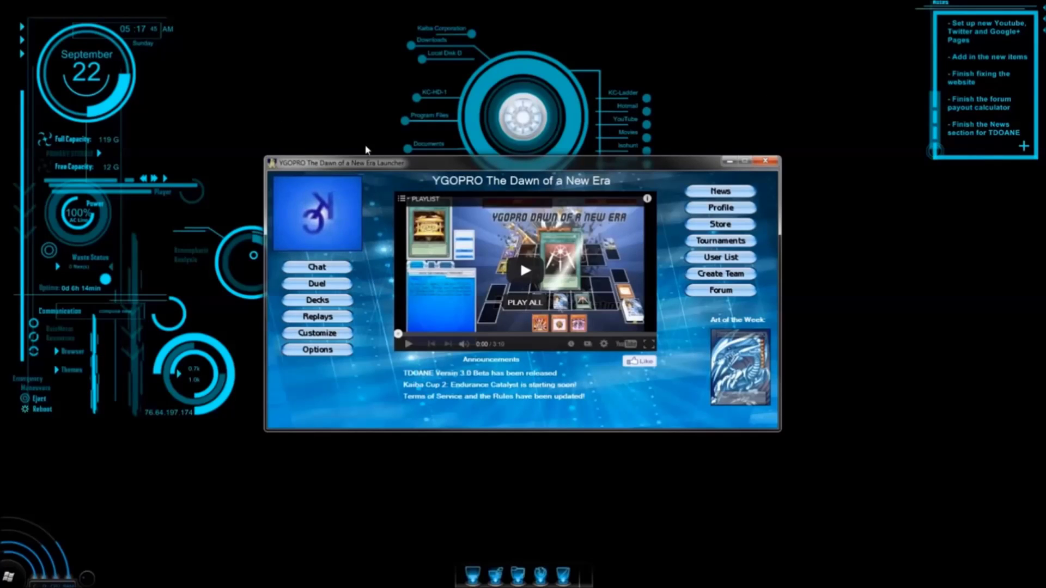
left_click(318, 300)
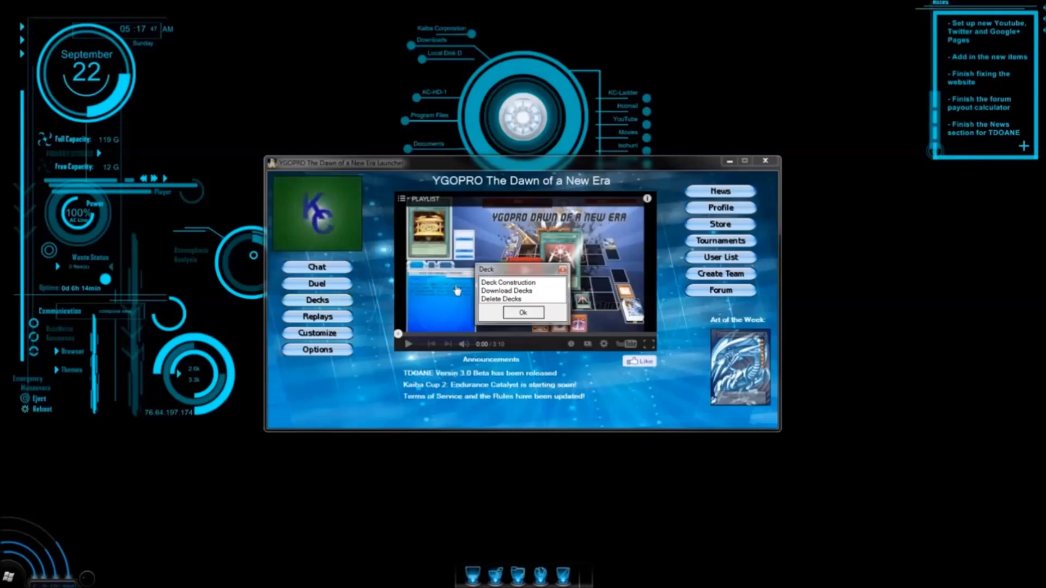
left_click(523, 313)
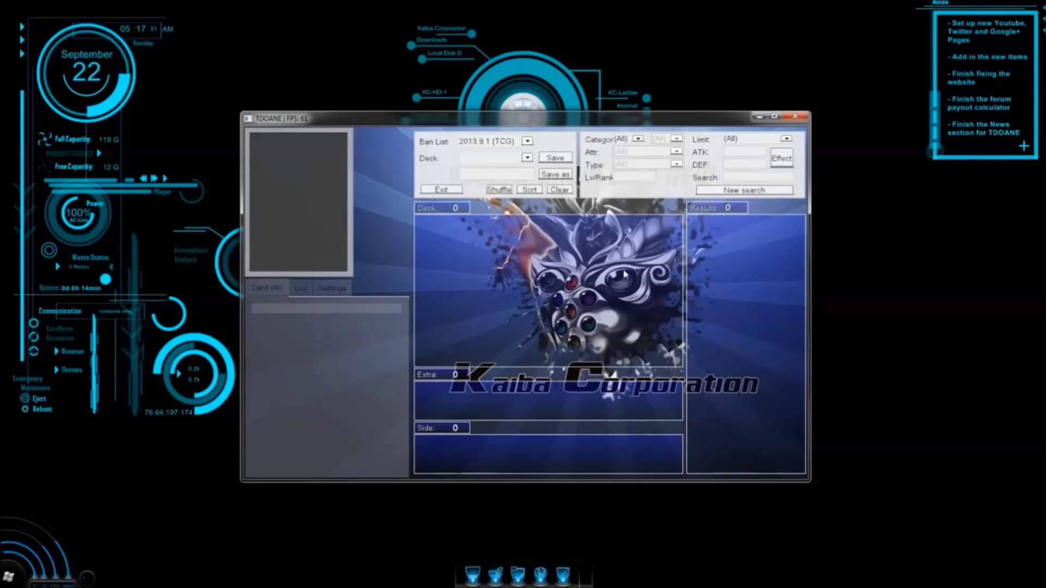
left_click(752, 187)
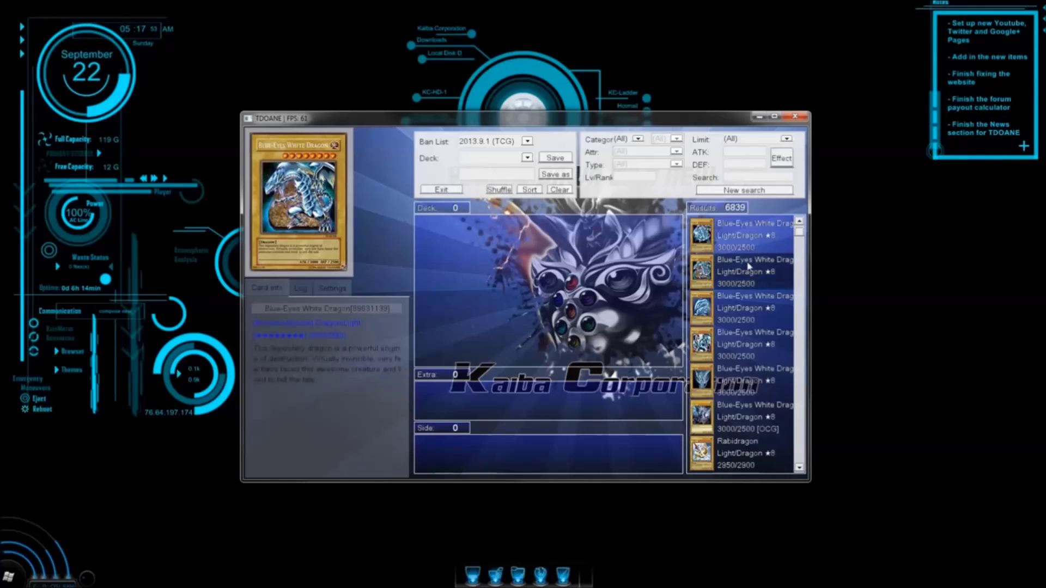
right_click(740, 246)
right_click(740, 246)
right_click(740, 247)
scroll(744, 273, "down", 5)
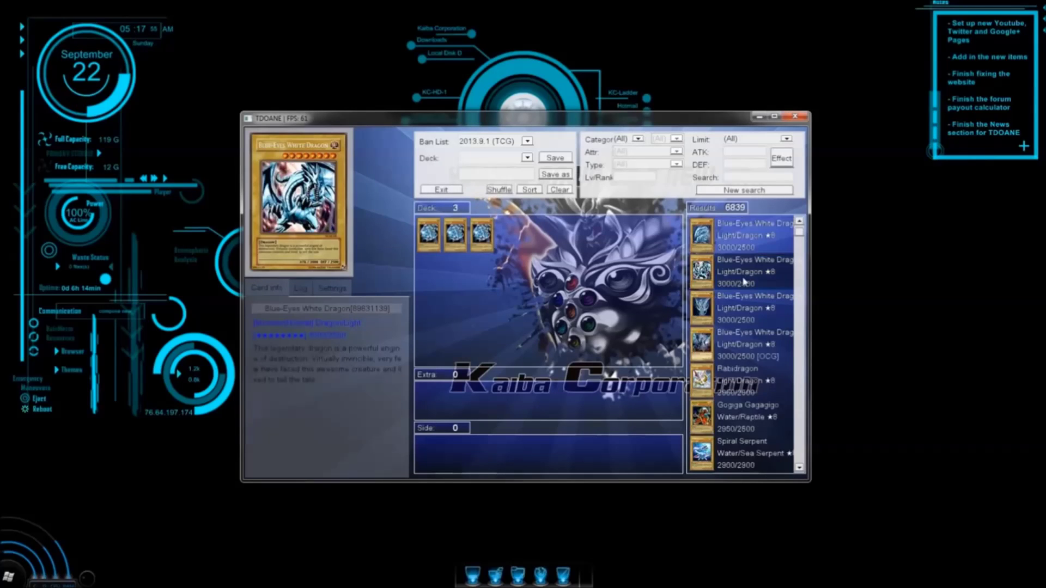
scroll(752, 314, "down", 5)
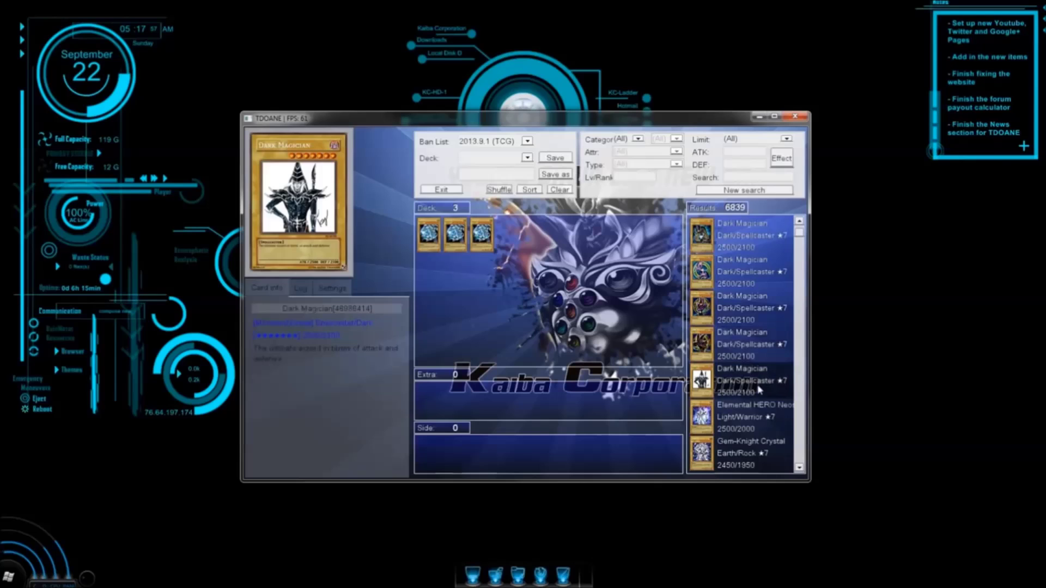
right_click(709, 354)
right_click(708, 354)
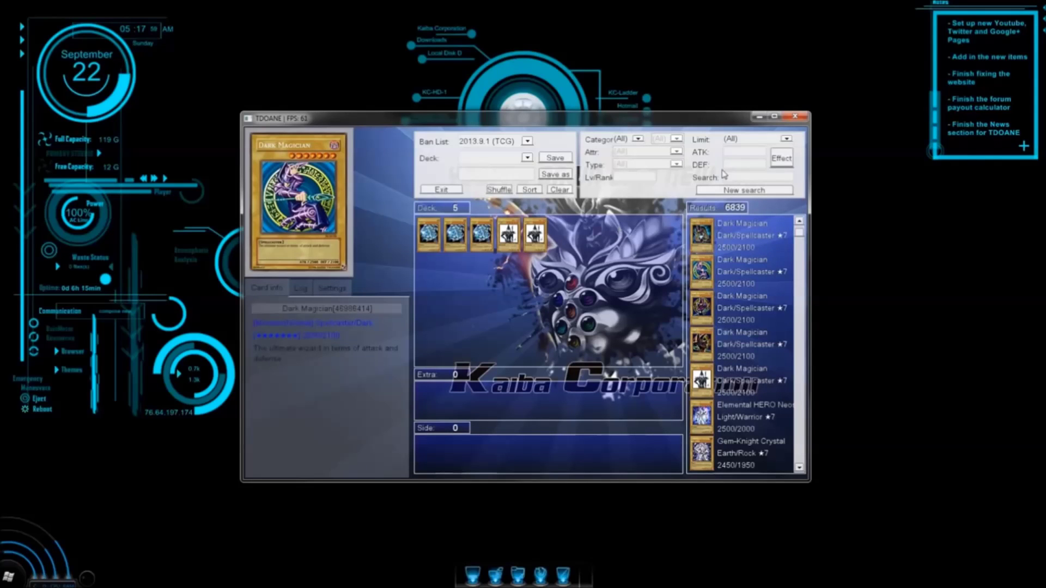
- Filter the card search to the Spell category
left_click(783, 162)
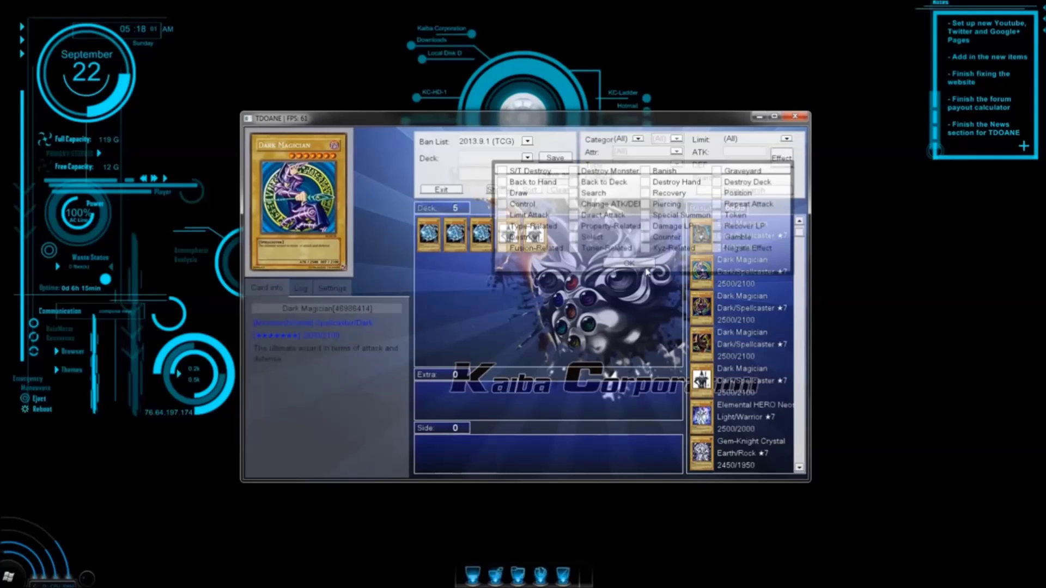
left_click(638, 139)
left_click(626, 174)
left_click(718, 191)
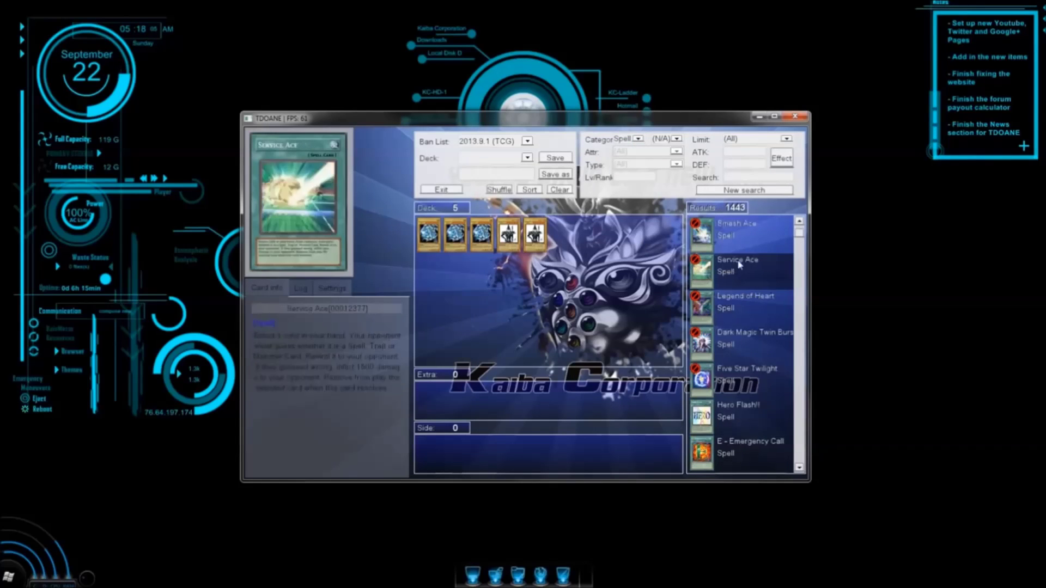
- Add Bubble Blaster, Lightning Blade, Black Pendant, Flint, Laser Cannon Armor, Power of Kaishin, Vylon Material
left_click_drag(803, 235, 808, 430)
right_click(770, 390)
right_click(770, 389)
right_click(769, 390)
scroll(769, 389, "down", 2)
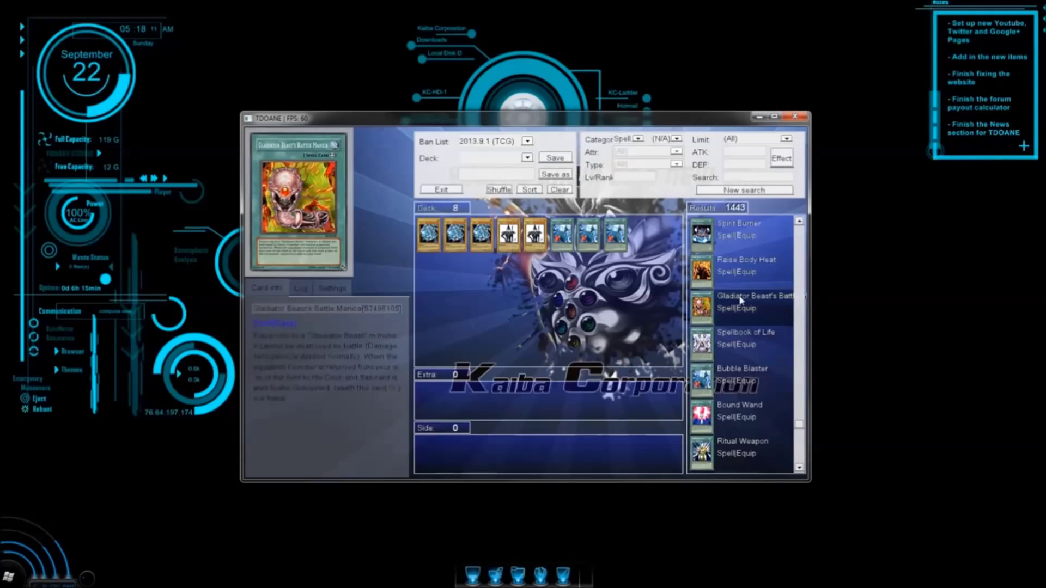
right_click(738, 336)
right_click(738, 336)
scroll(733, 354, "down", 2)
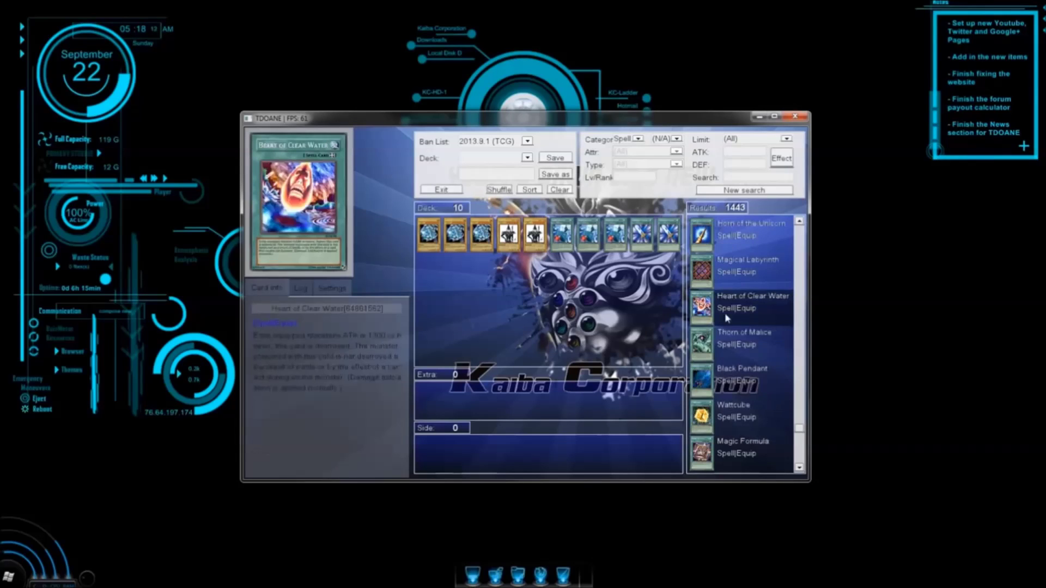
right_click(726, 384)
right_click(726, 383)
scroll(726, 383, "down", 3)
left_click_drag(727, 382, 652, 372)
left_click_drag(739, 419, 644, 354)
left_click_drag(737, 453, 542, 278)
left_click_drag(741, 266, 566, 272)
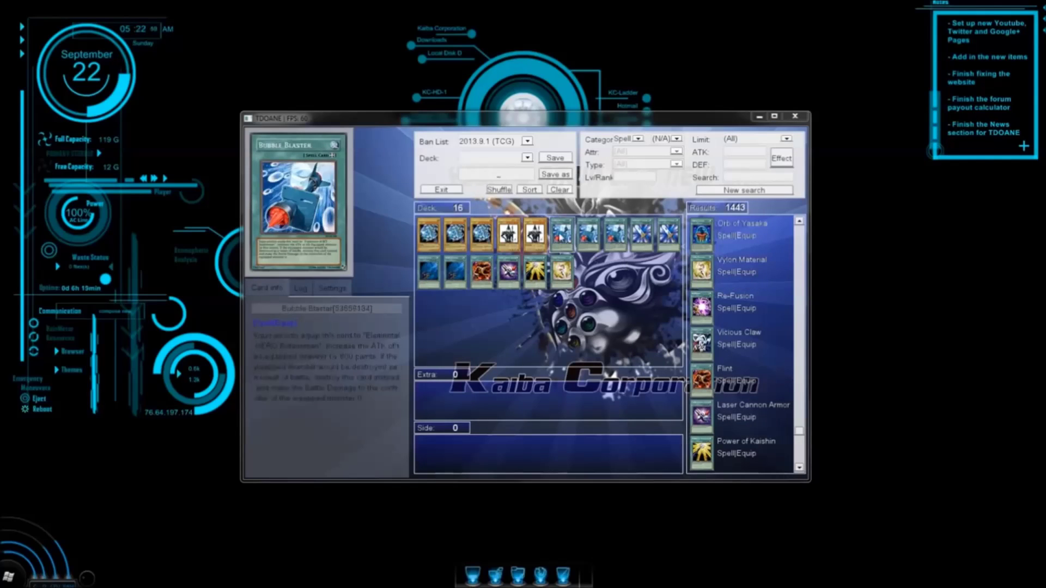
- Save the deck, exit the editor, decline the challenge and go to the duel lobby
left_click(514, 182)
left_click(539, 179)
left_click(795, 117)
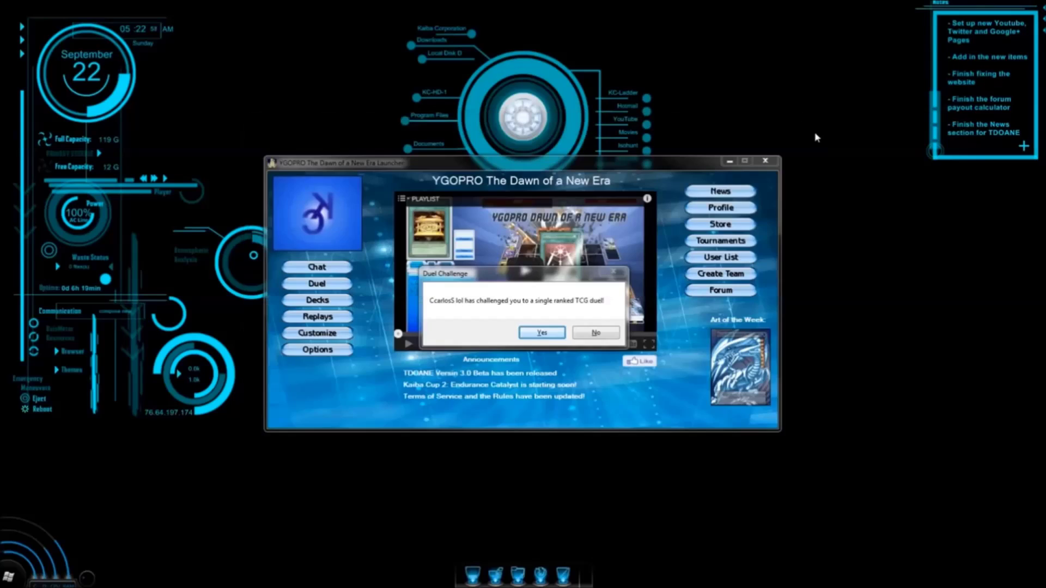
left_click(596, 332)
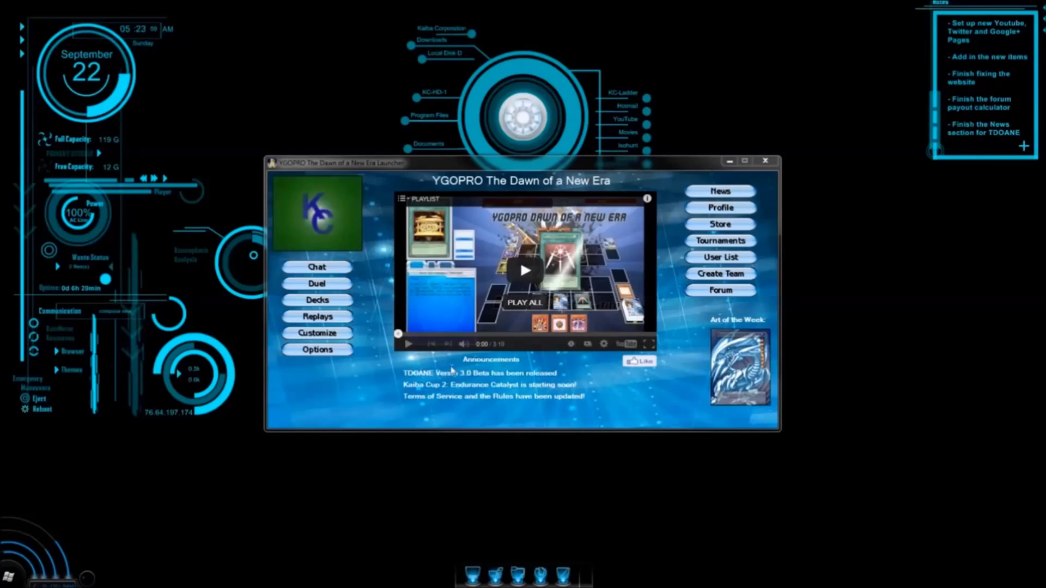
left_click(332, 285)
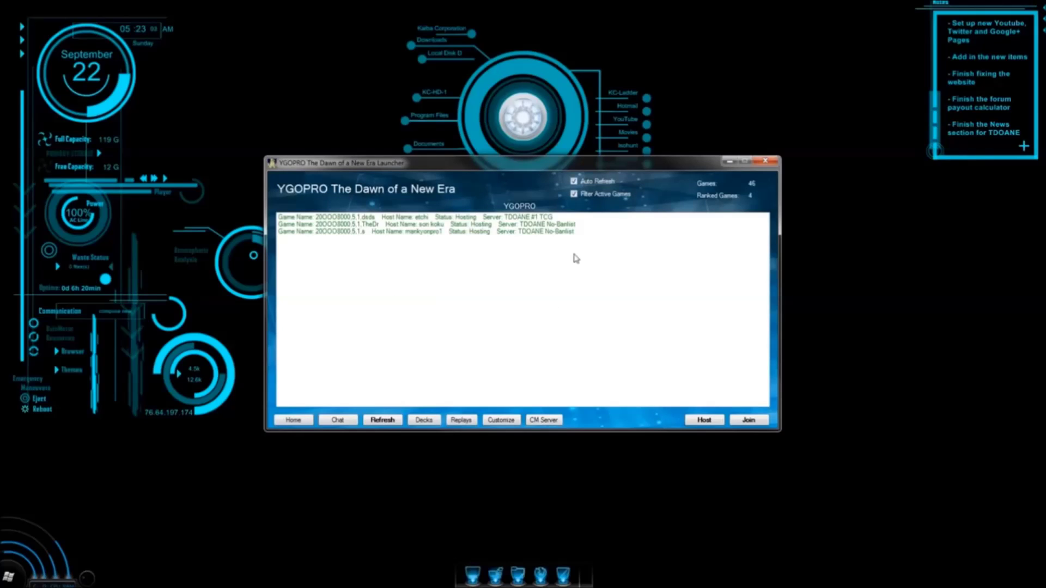
- Toggle Filter Active Games off and on, select the first game, and open Host settings
left_click(610, 195)
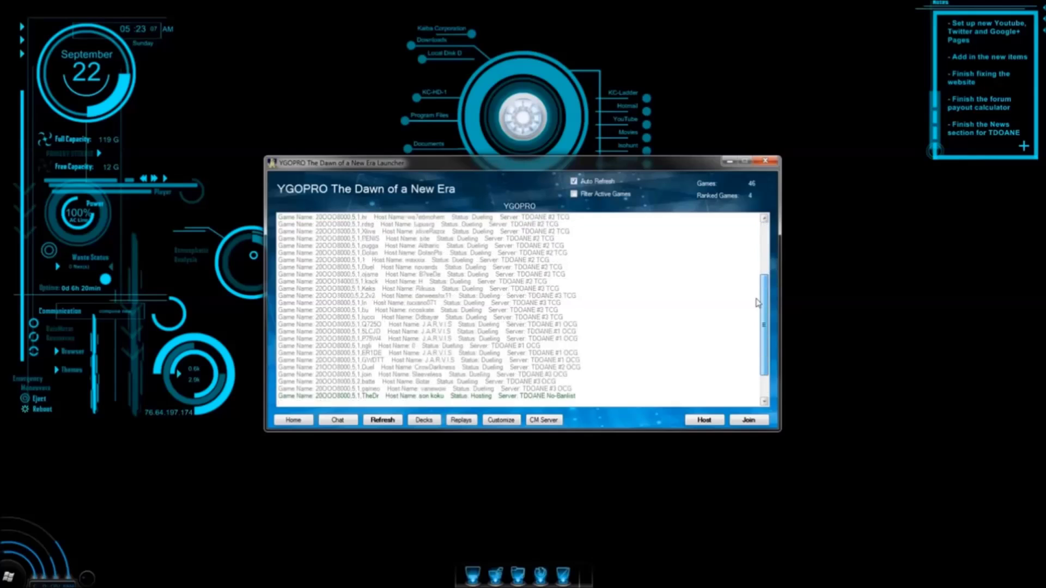
left_click(611, 196)
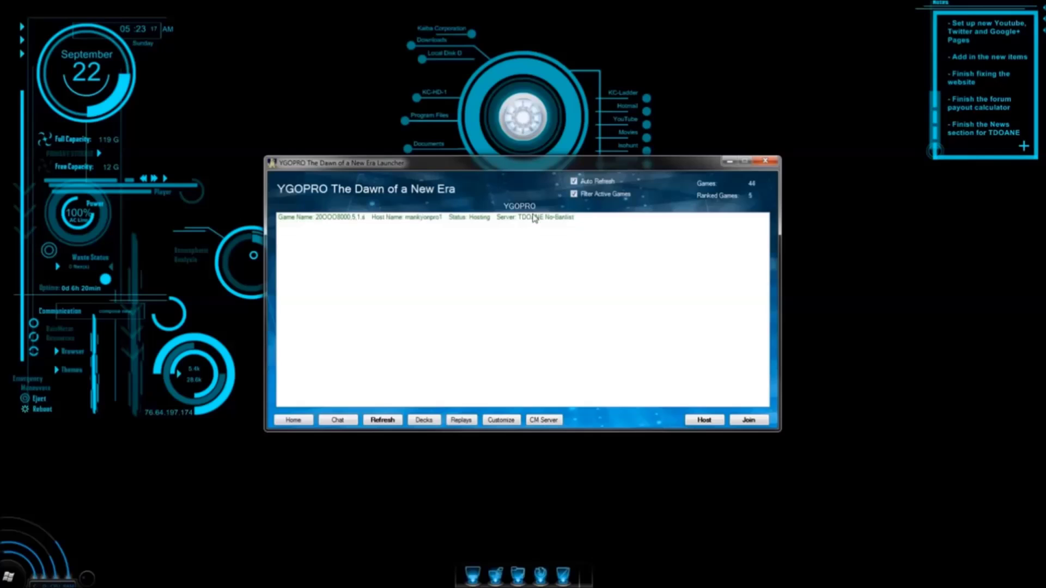
left_click(536, 219)
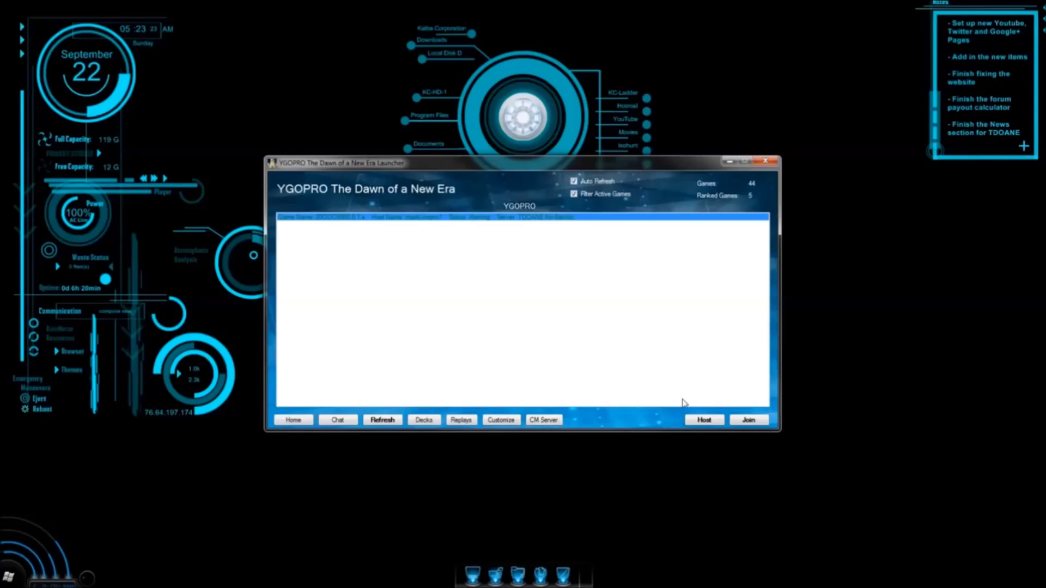
left_click(698, 420)
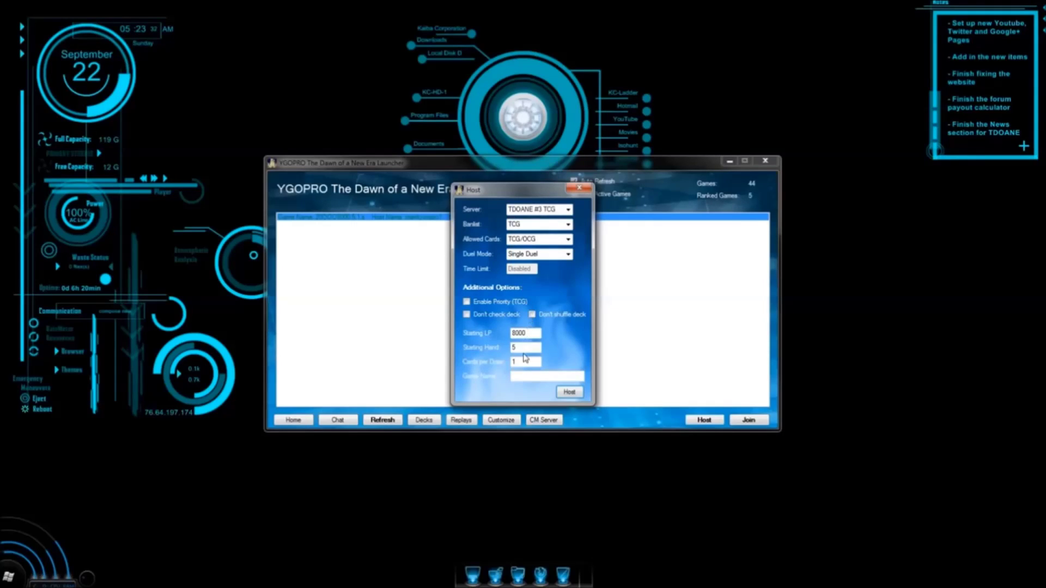
- Host a new duel room with game name '123'
left_click(536, 380)
type("123")
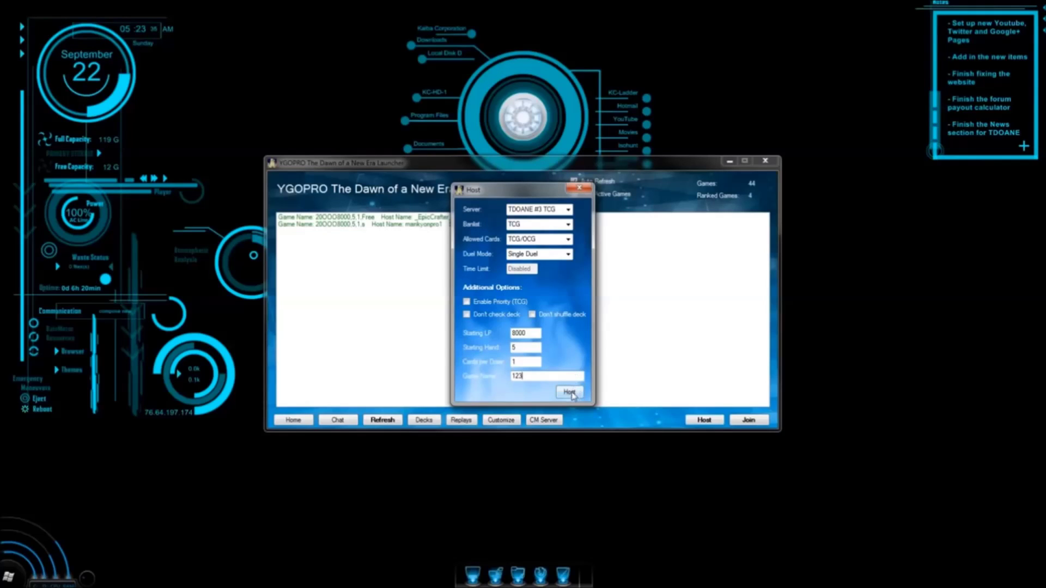
left_click(570, 393)
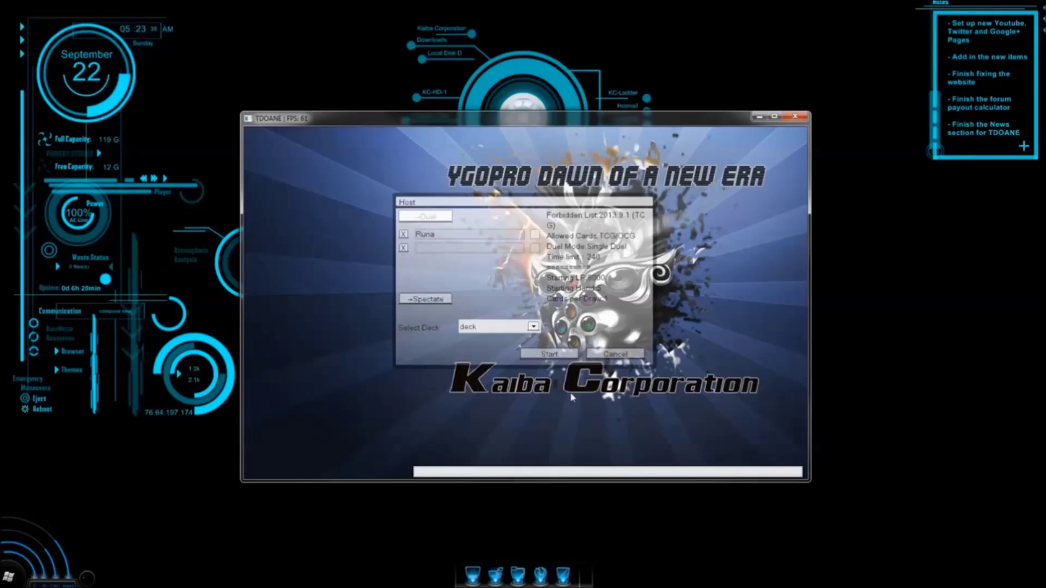
- Select a deck, mark the host ready, then leave the room for the lobby
left_click(494, 330)
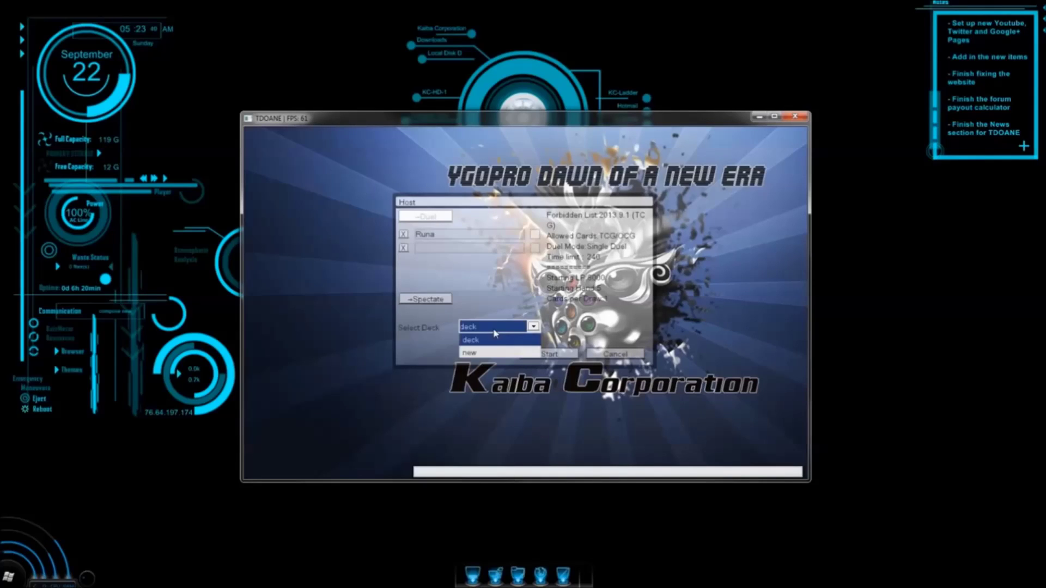
left_click(491, 350)
left_click(495, 328)
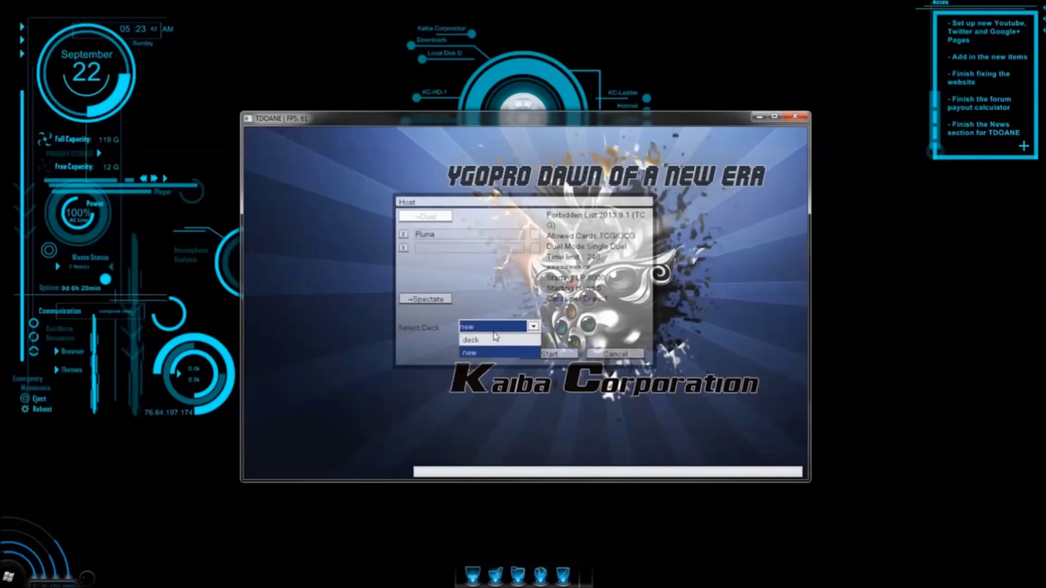
left_click(480, 339)
left_click(535, 234)
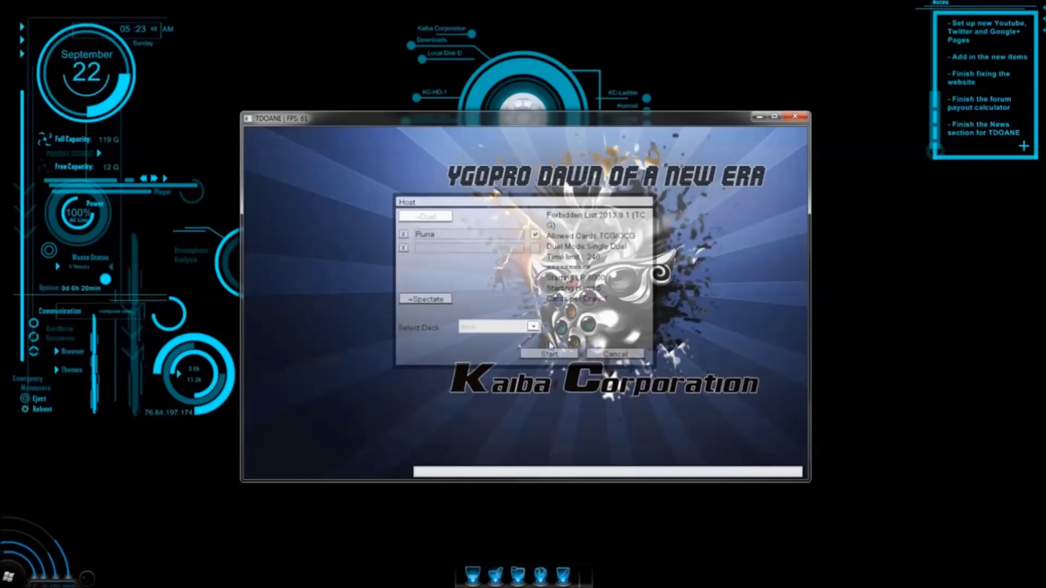
left_click(795, 116)
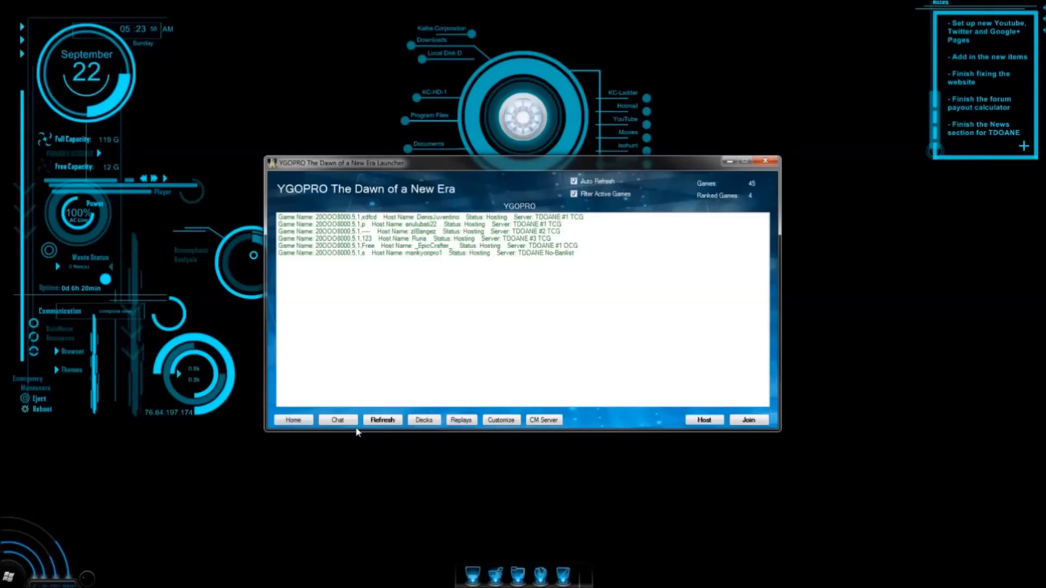
- Find J.A.R.V.I.S in the chat's online user list and open its A.I. Duel window
left_click(339, 420)
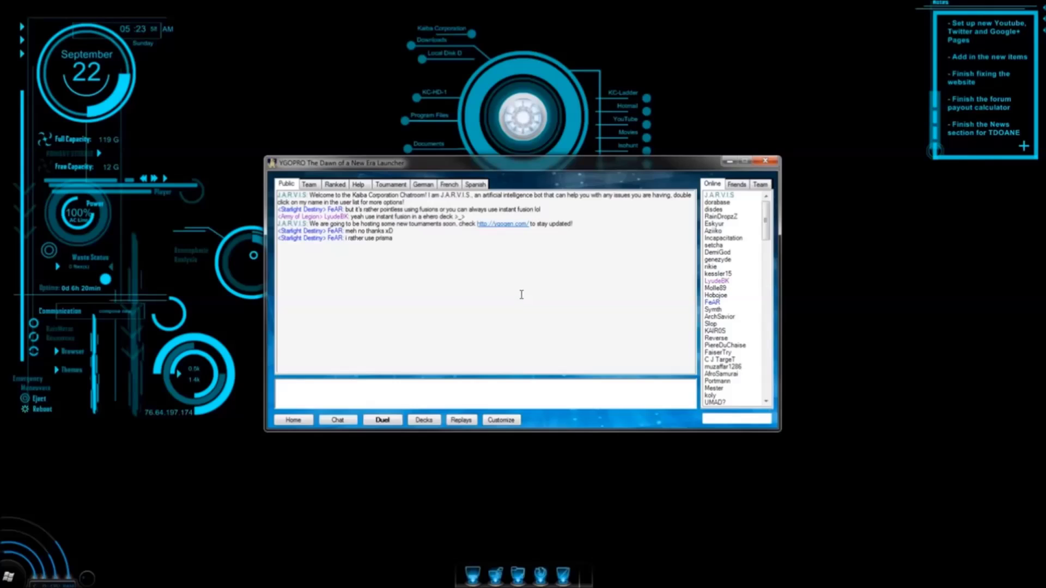
right_click(715, 239)
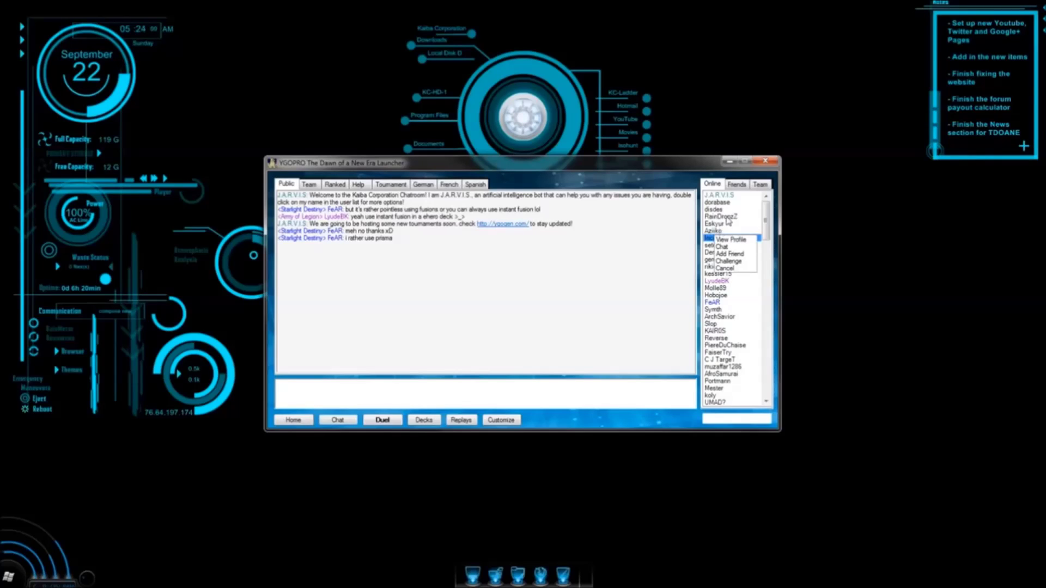
left_click(738, 218)
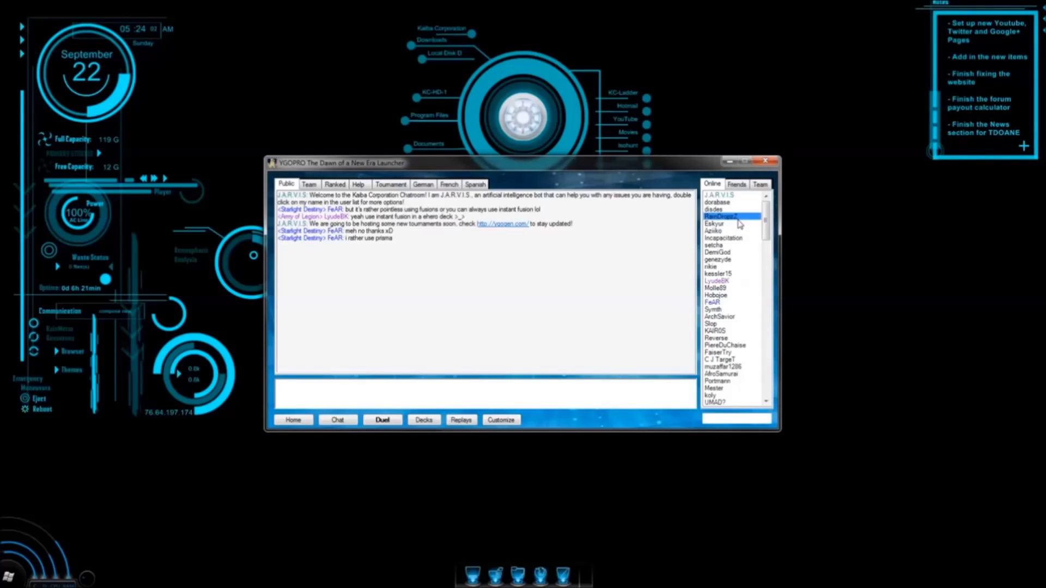
left_click(722, 274)
right_click(713, 339)
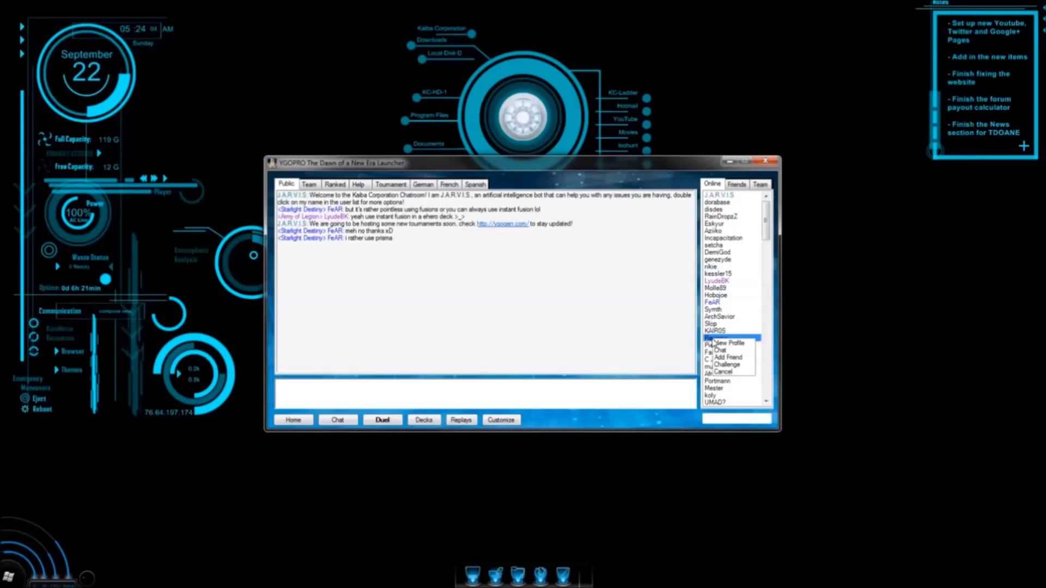
left_click(740, 309)
left_click(738, 246)
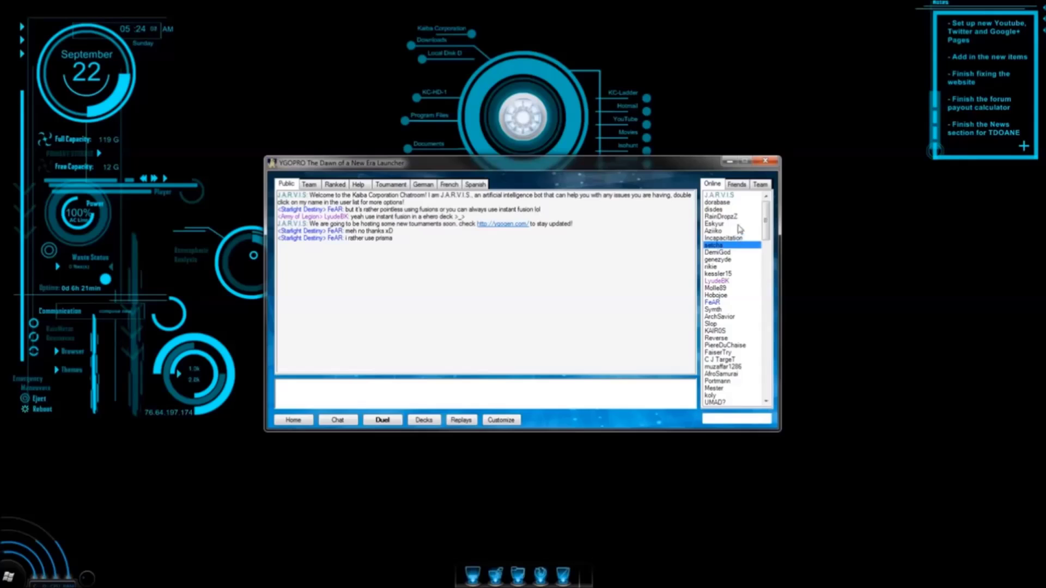
left_click(723, 338)
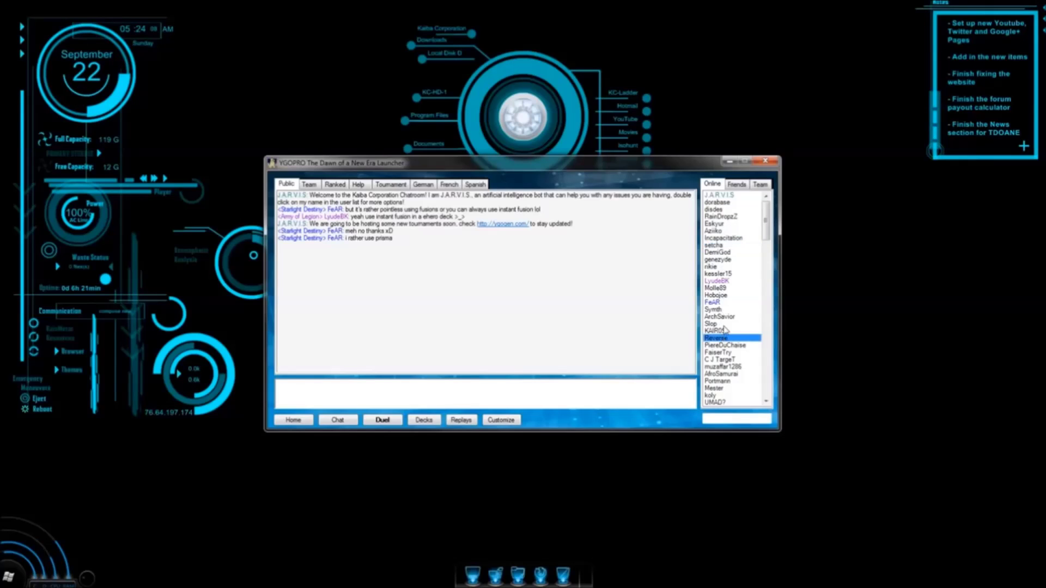
double_click(731, 196)
left_click(102, 199)
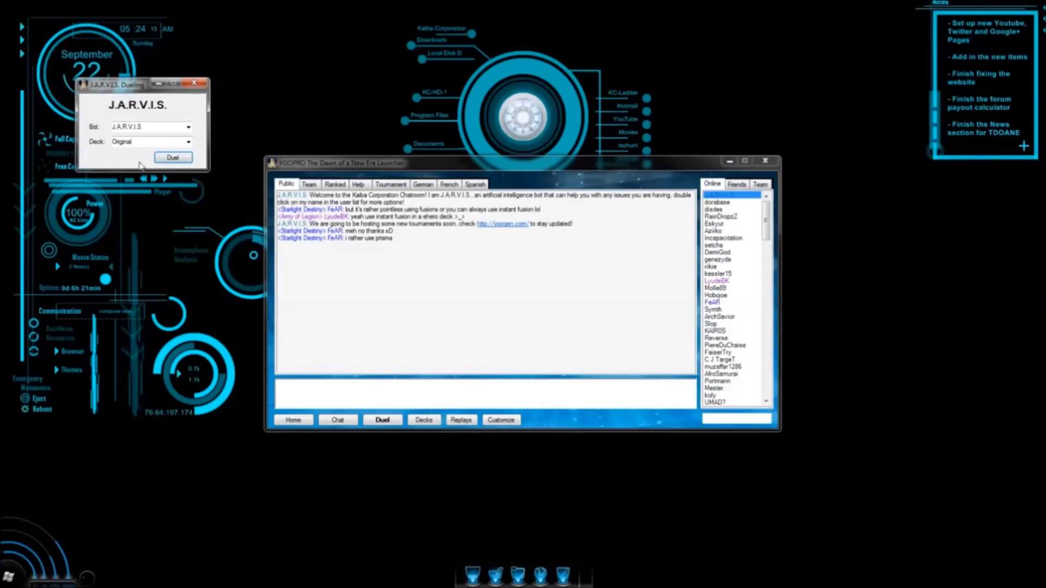
- Launch the duel with the bot on its Original deck and start it from the host room
left_click(189, 142)
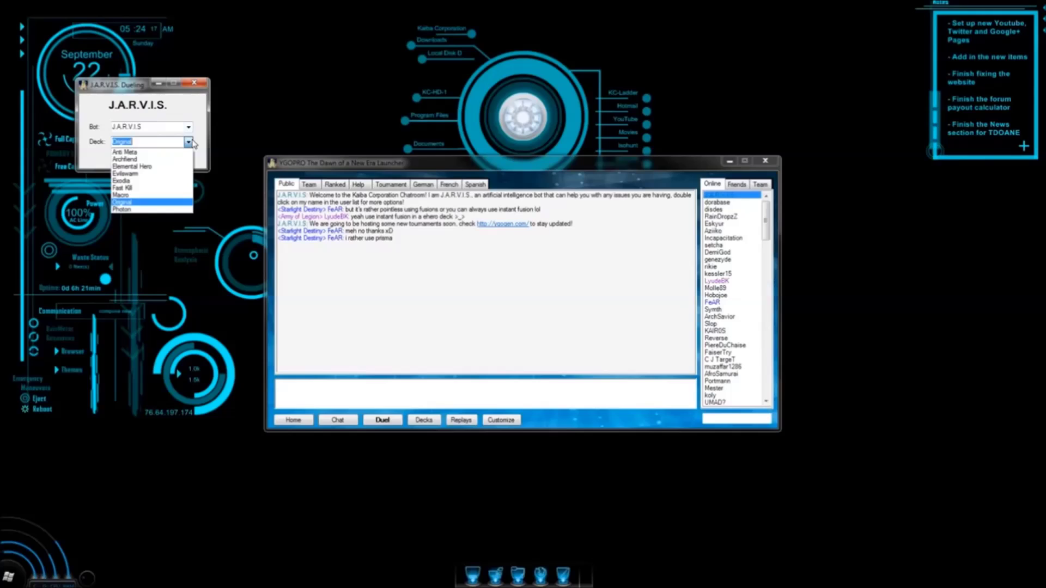
left_click(178, 170)
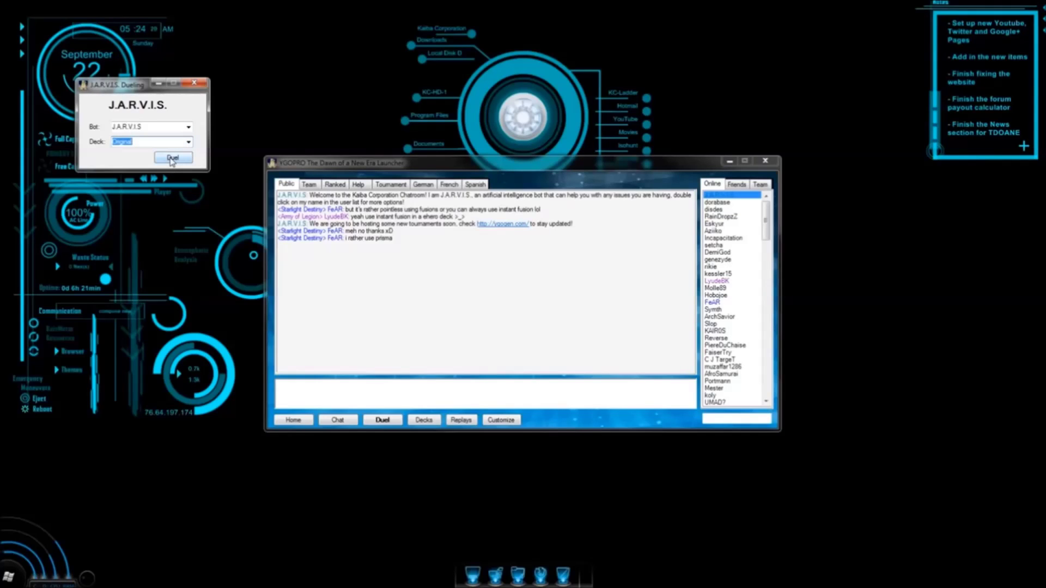
left_click(174, 158)
left_click(575, 332)
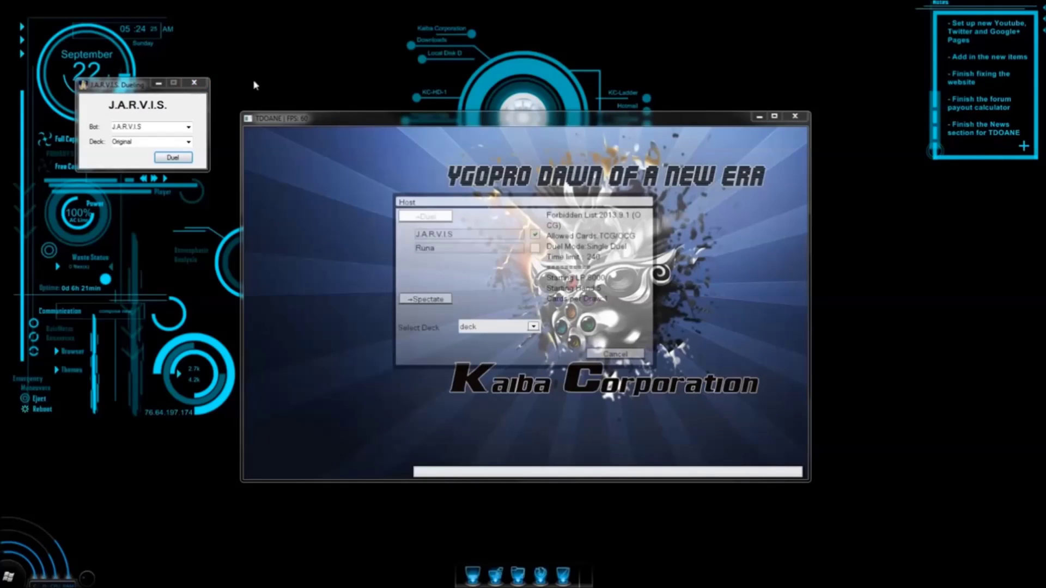
left_click(506, 327)
left_click(535, 251)
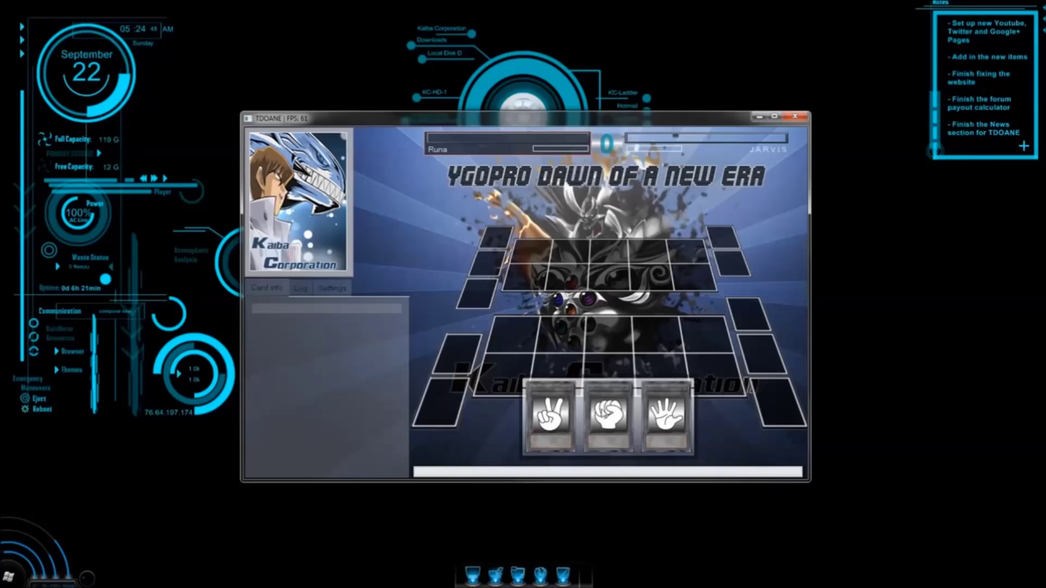
- Win rock-paper-scissors, go first, and Normal Summon Card Trooper
left_click(550, 415)
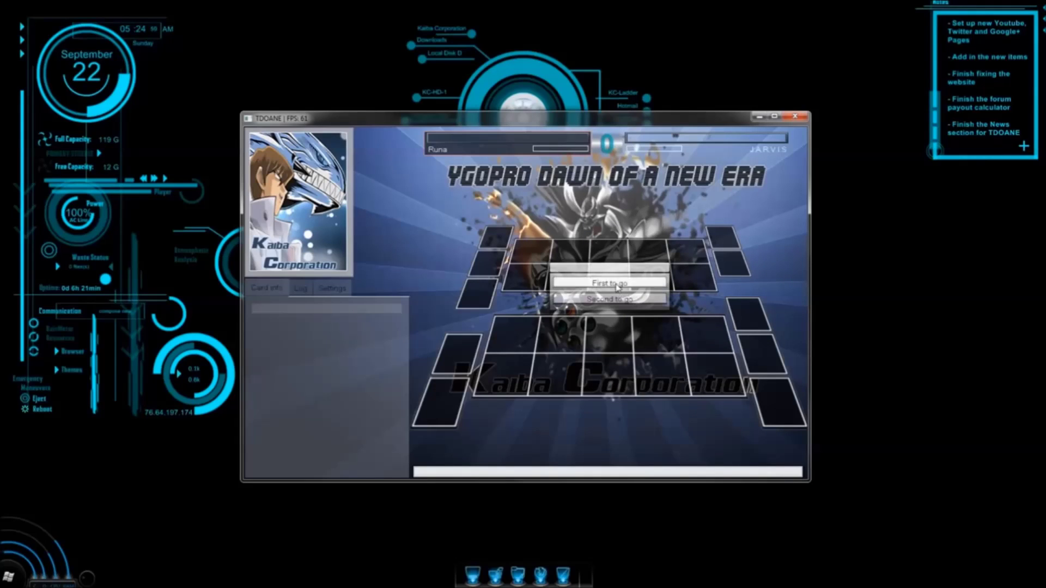
left_click(617, 286)
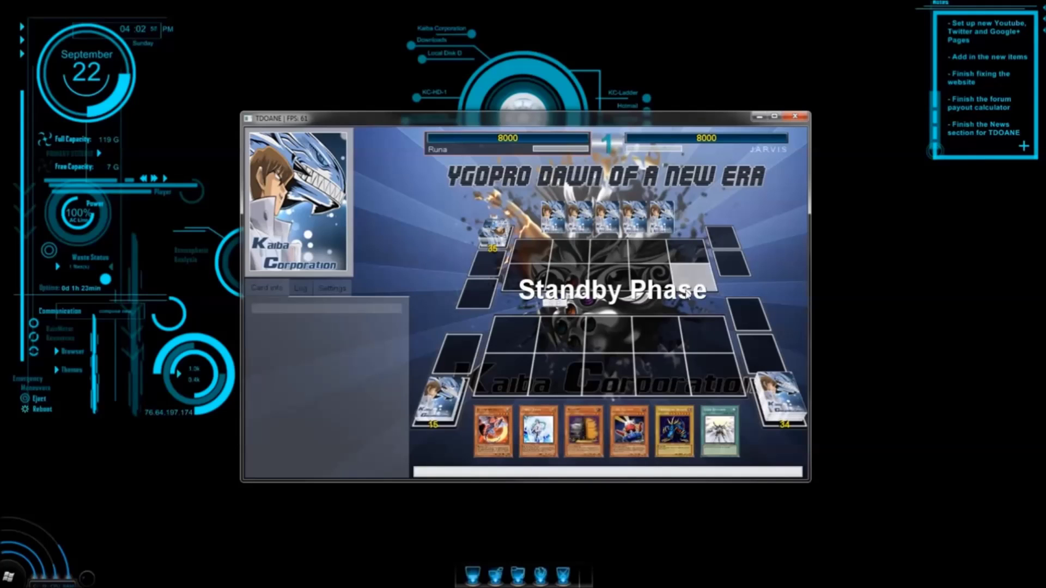
mouse_move(719, 427)
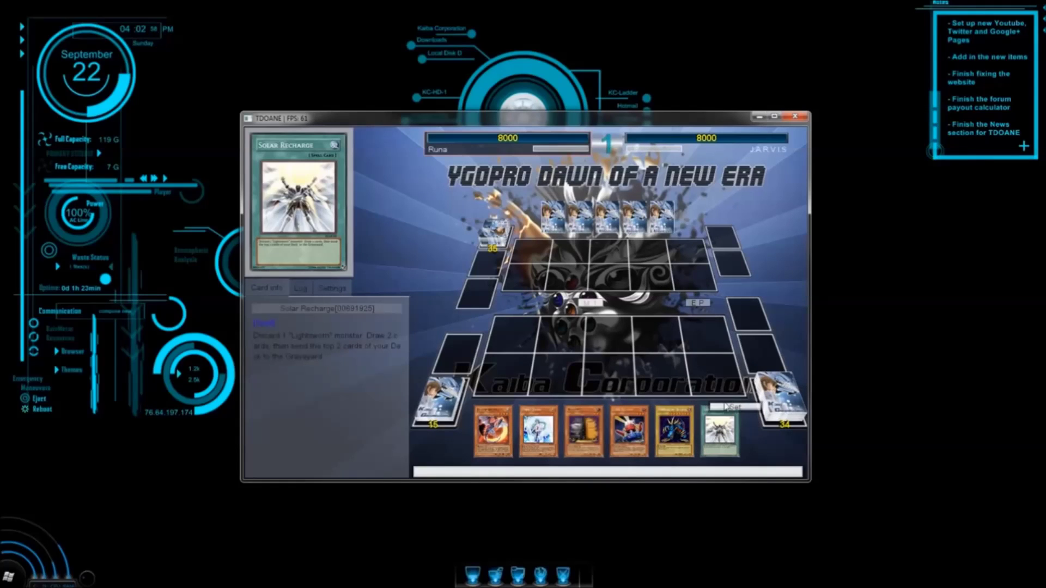
left_click(629, 425)
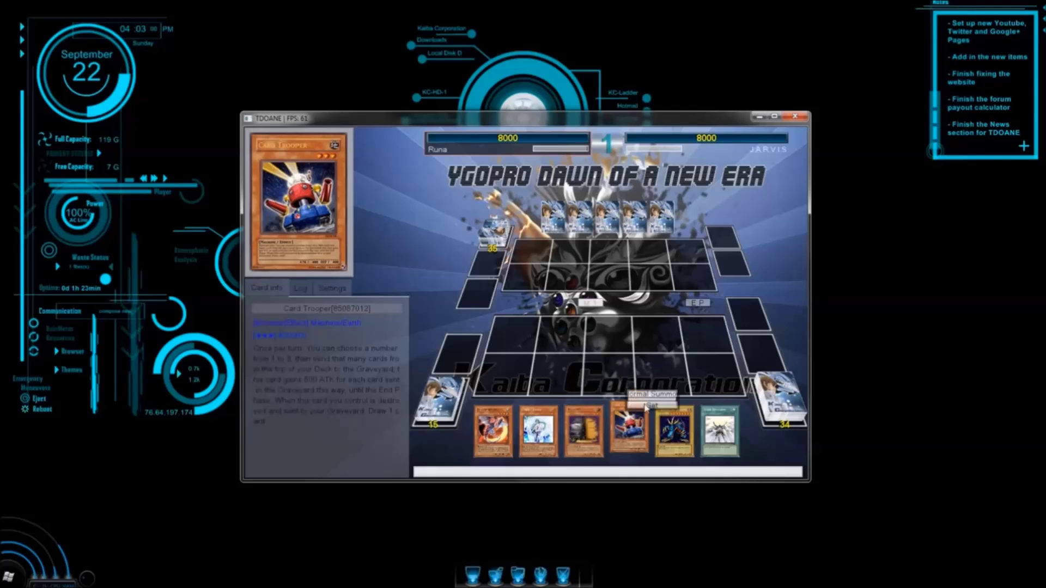
left_click(636, 397)
- Use Card Trooper's effect to mill 3 cards for 1900 ATK, then end the turn
left_click(611, 333)
left_click(625, 318)
left_click(644, 264)
left_click(605, 273)
left_click(610, 280)
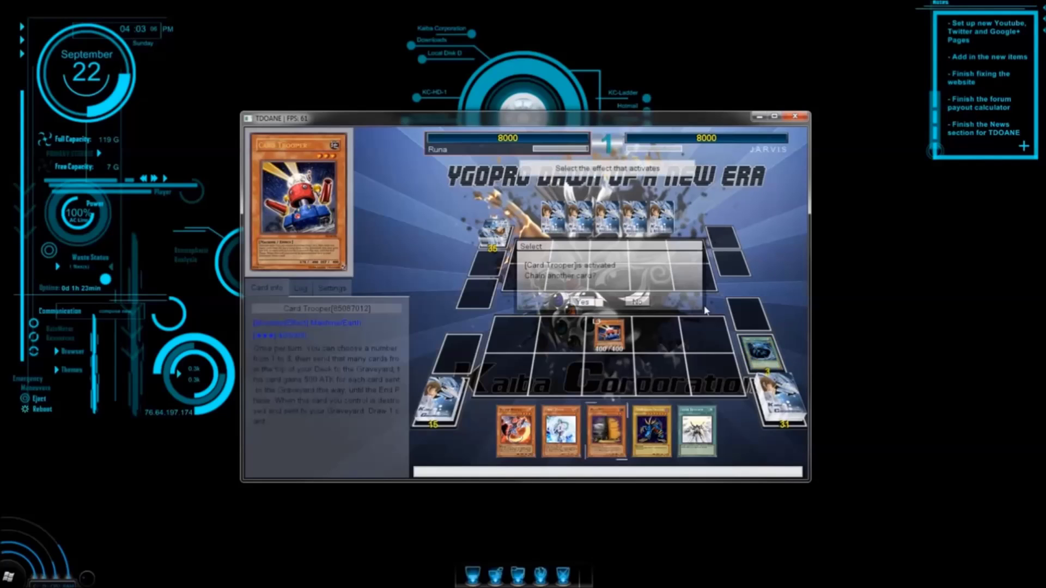
left_click(687, 305)
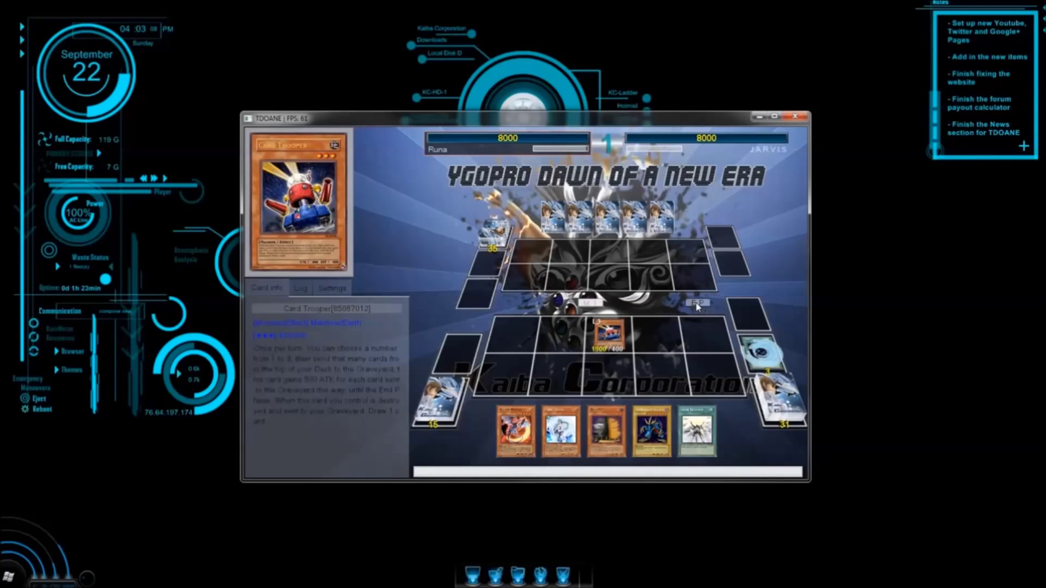
left_click(697, 303)
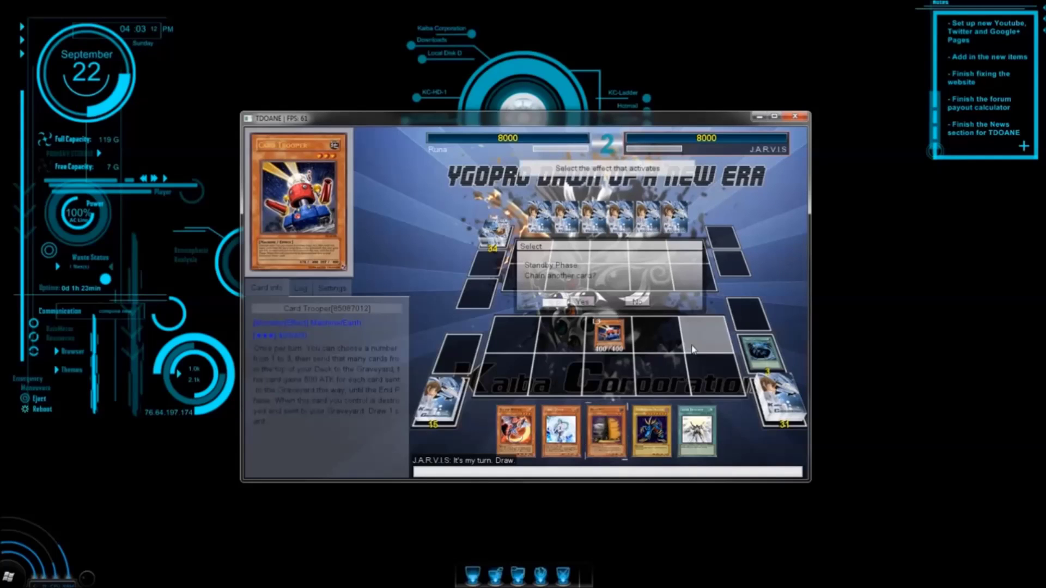
- Pass on chains during J.A.R.V.I.S's turn, including Hammer Shot, then chain Maxx "C"
left_click(647, 309)
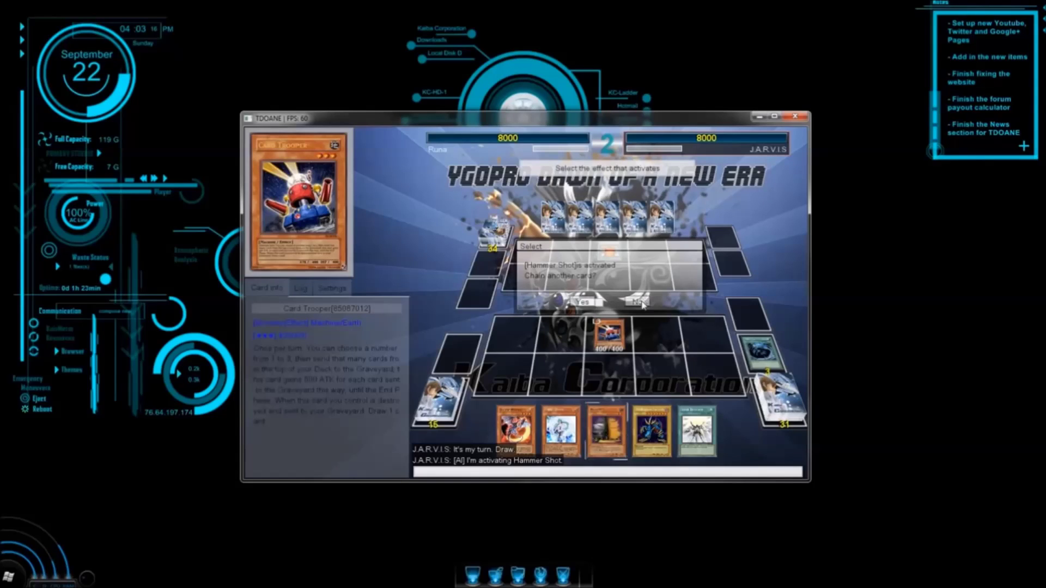
left_click(643, 300)
left_click(641, 303)
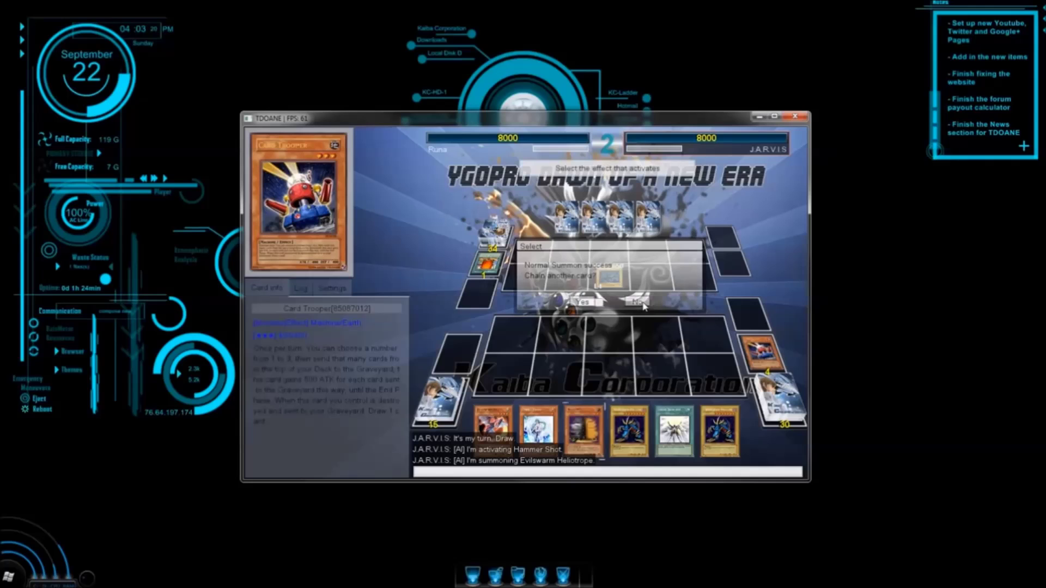
left_click(579, 303)
left_click(588, 416)
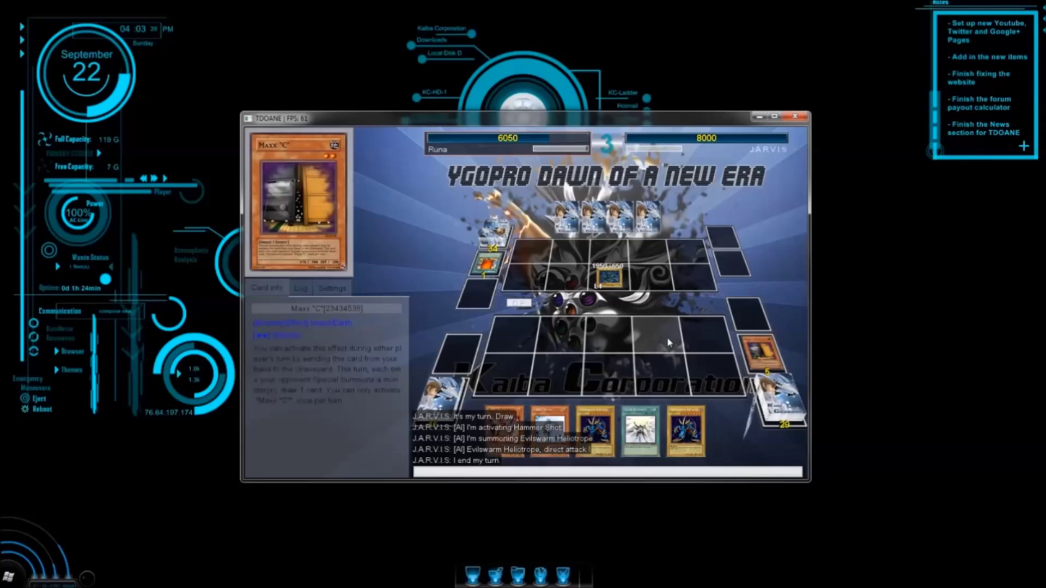
- Special Summon Lightpulsar Dragon from the Graveyard in attack position, discarding two hand cards
left_click(759, 351)
left_click(771, 361)
left_click(611, 295)
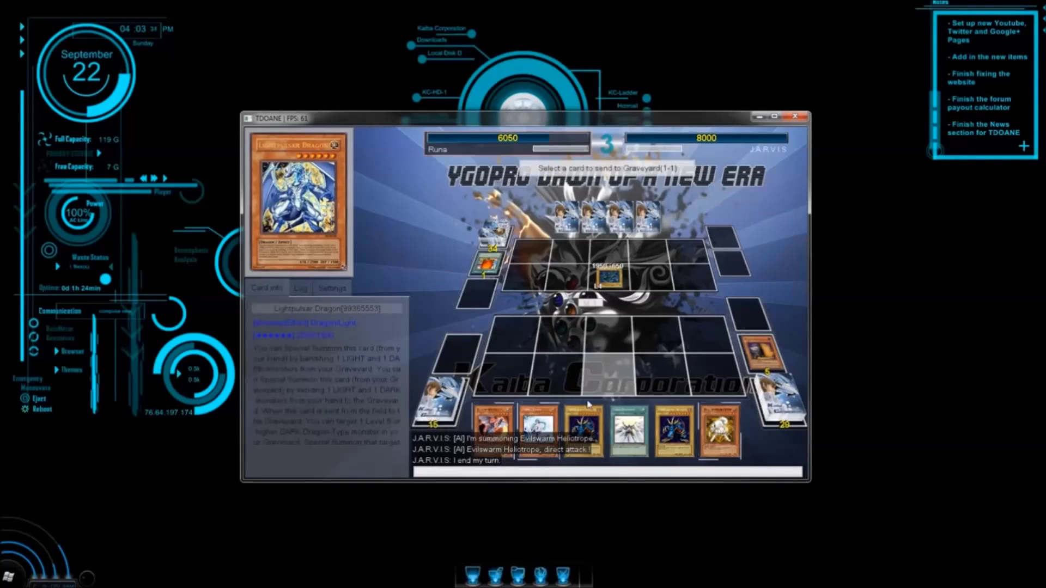
left_click(493, 425)
left_click(558, 425)
left_click(555, 316)
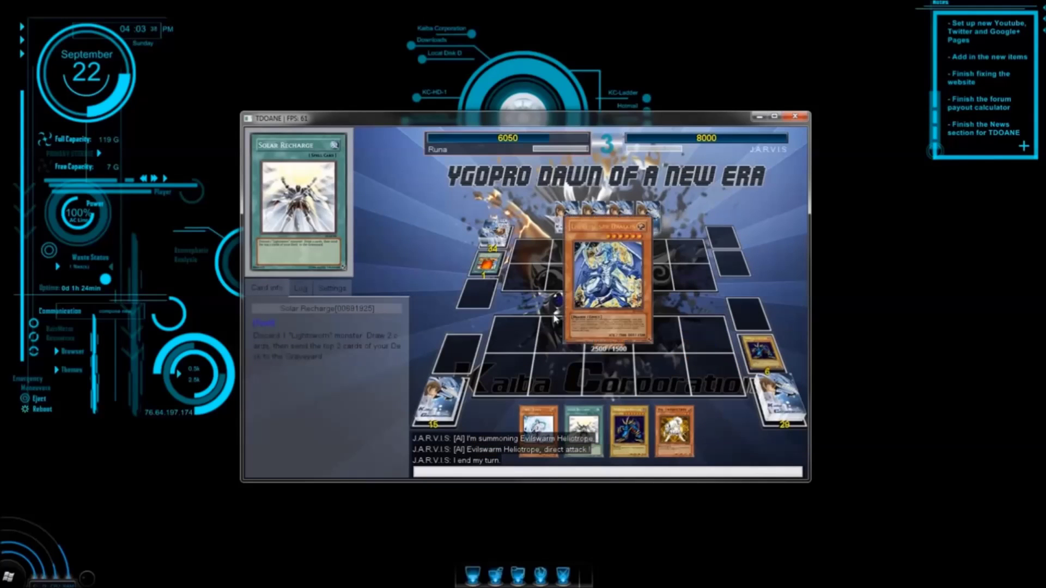